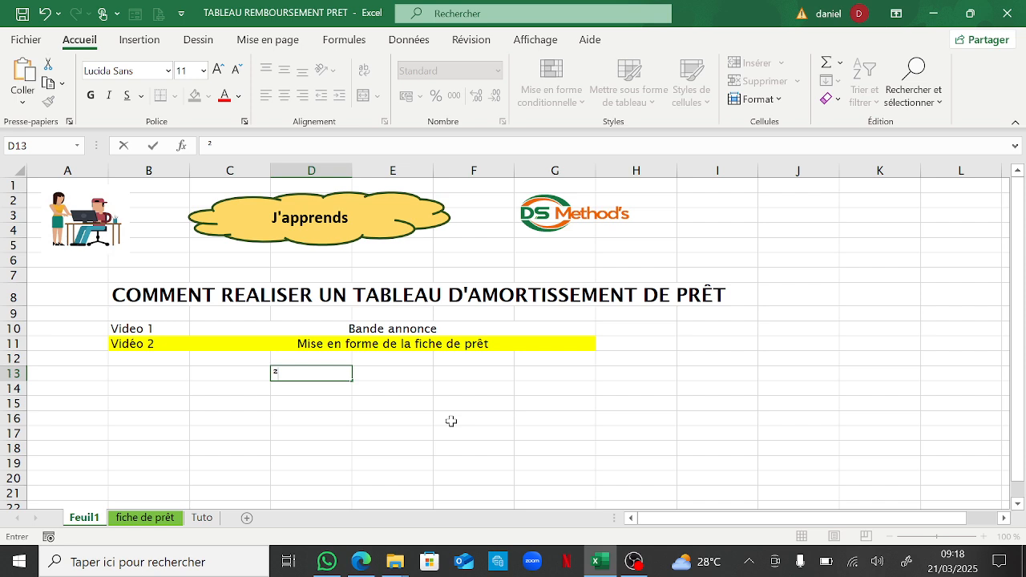
Step: Examine the loan repayment form's layout on the "fiche de prêt" sheet and compare it with the "Tuto" sheet
left_click(159, 519)
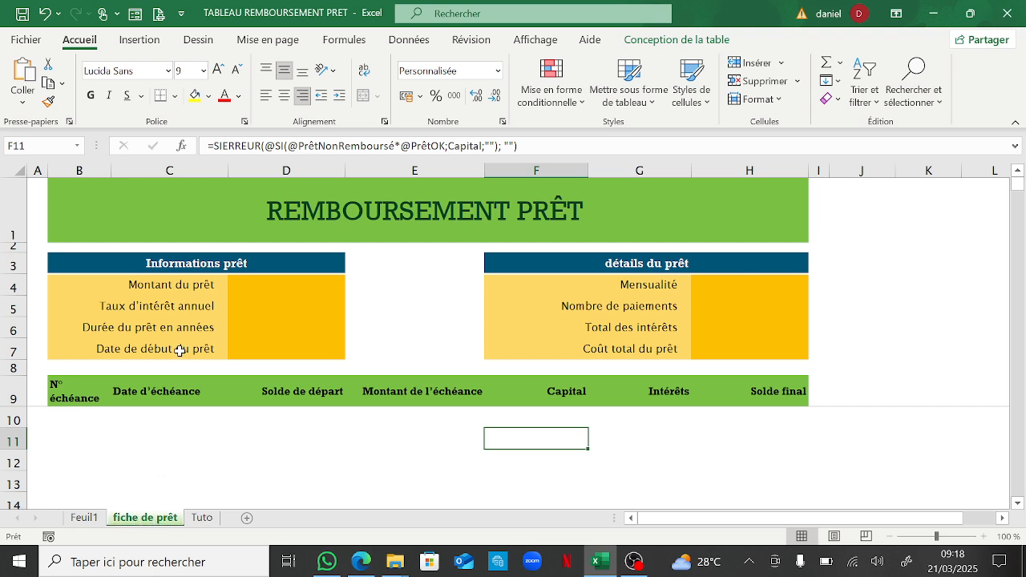
left_click(202, 517)
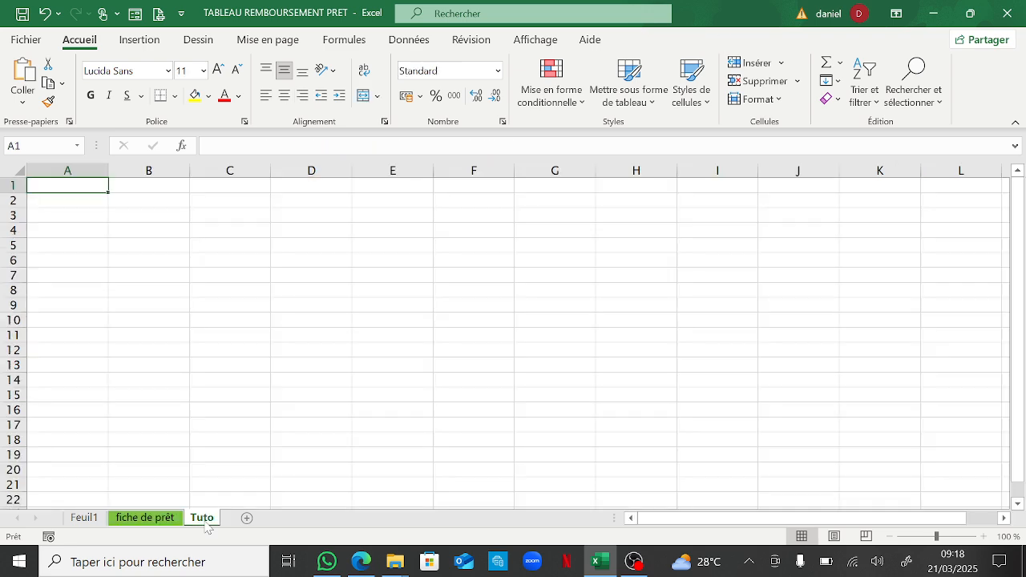
left_click(160, 518)
left_click(195, 519)
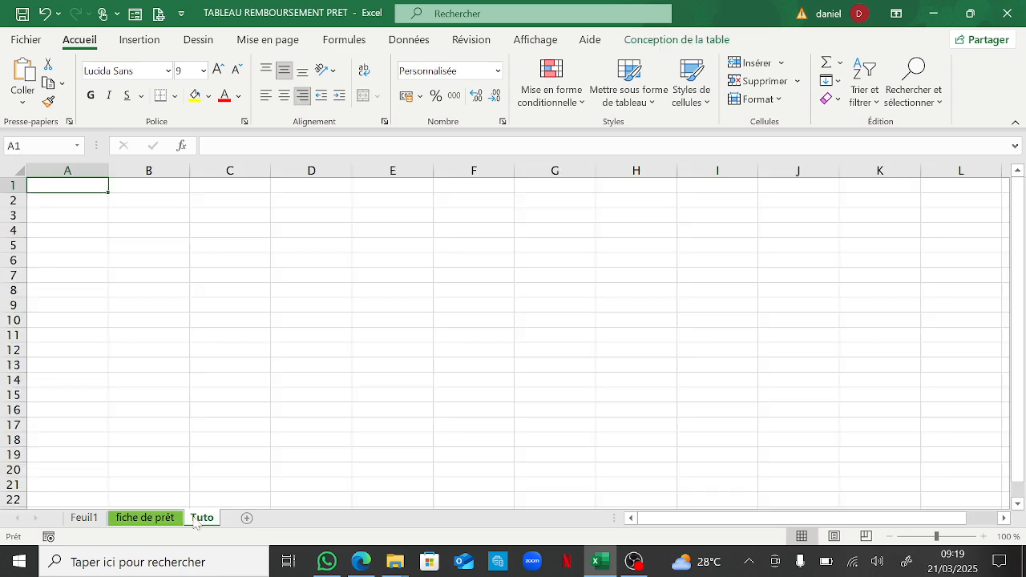
left_click(169, 519)
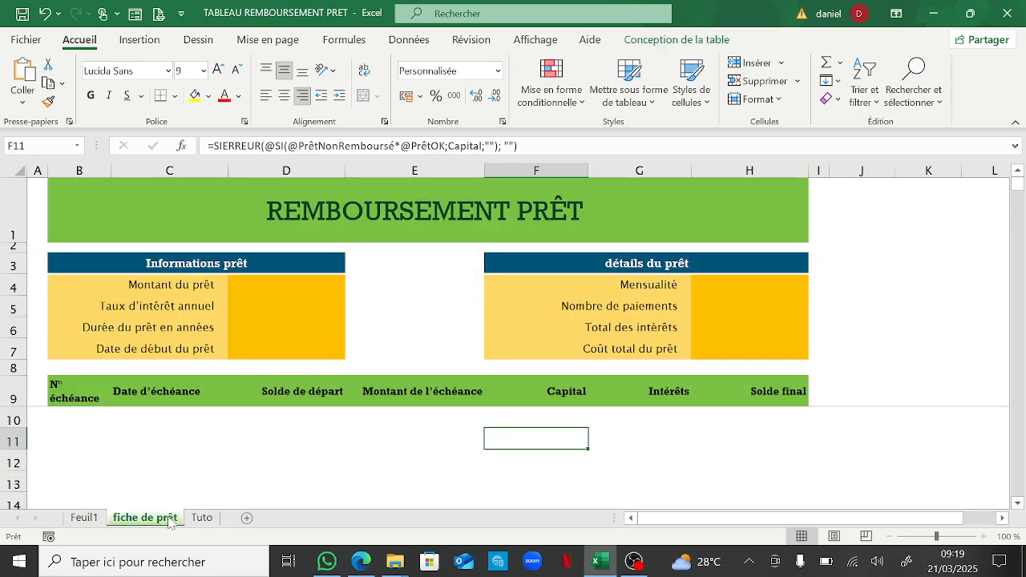
left_click(373, 302)
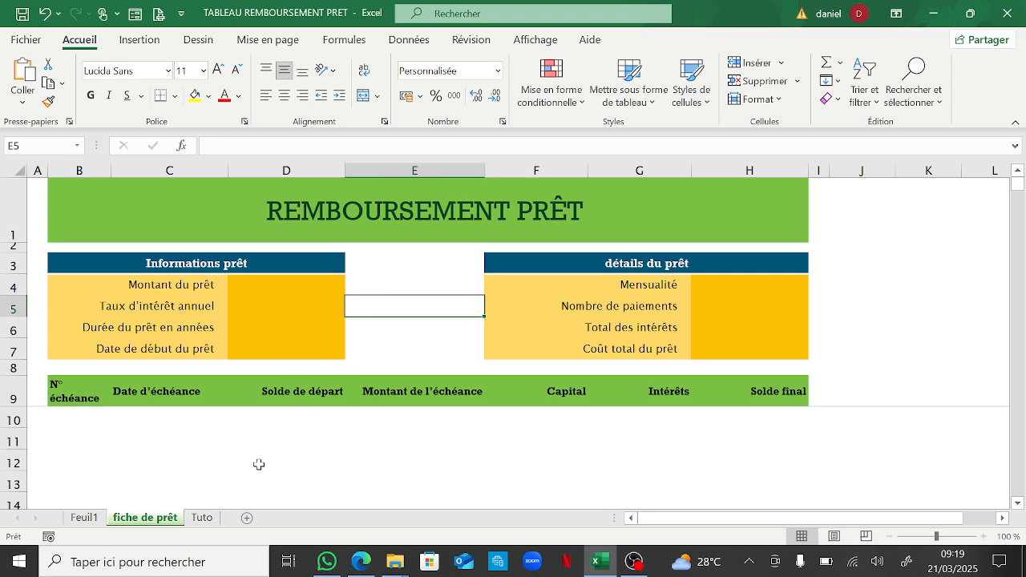
left_click(205, 521)
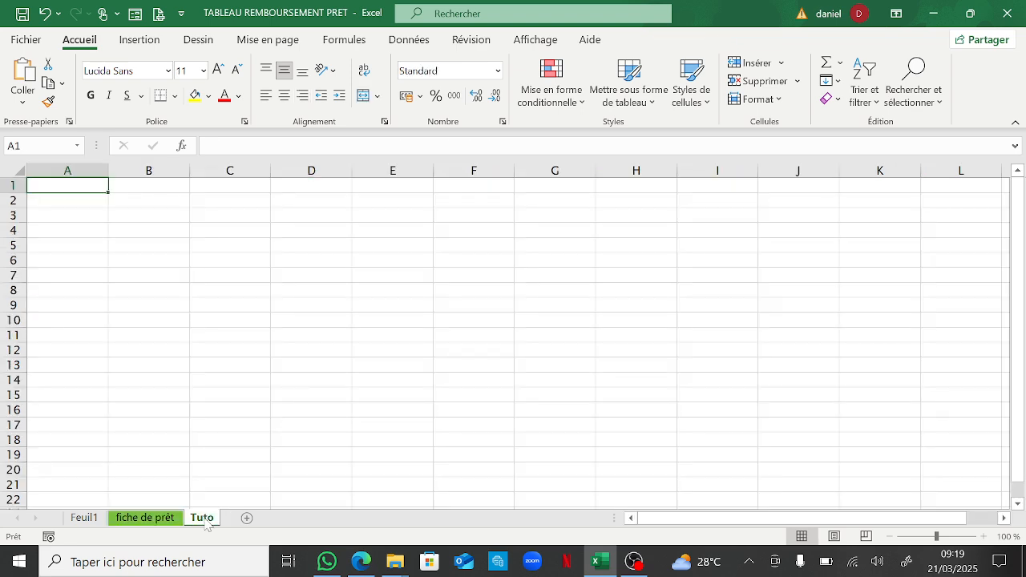
left_click(152, 521)
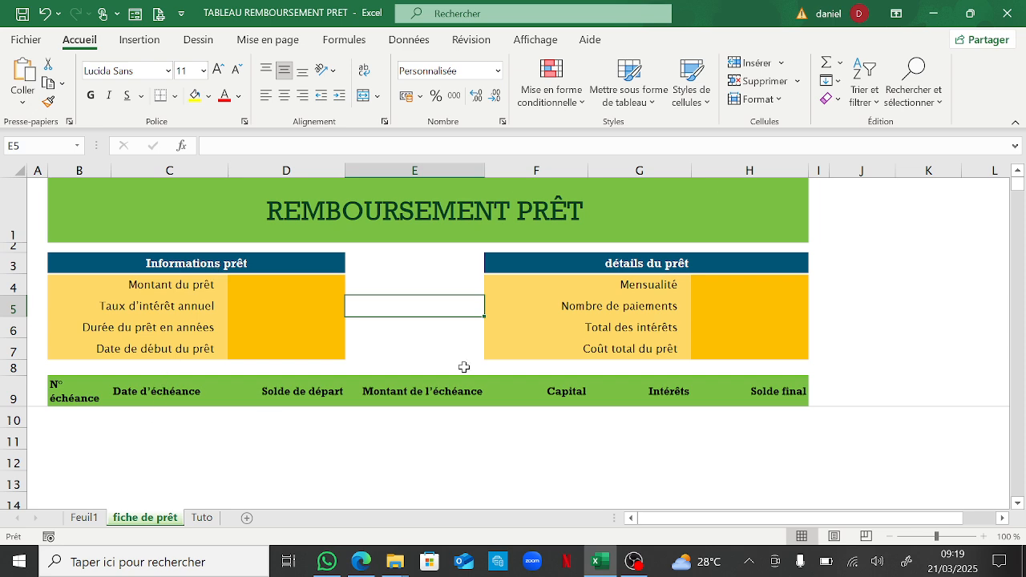
left_click(860, 265)
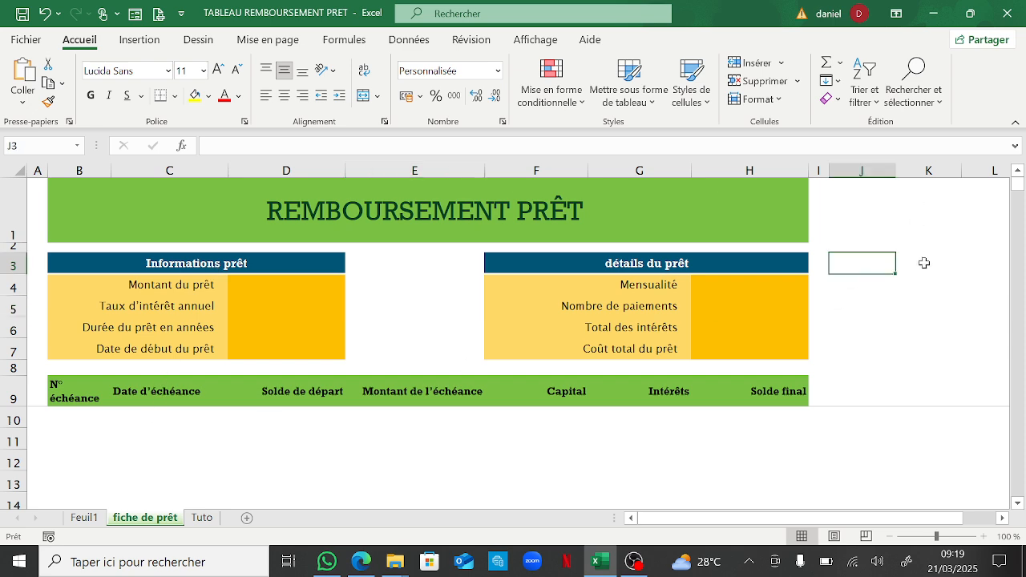
left_click(931, 209)
left_click(881, 221)
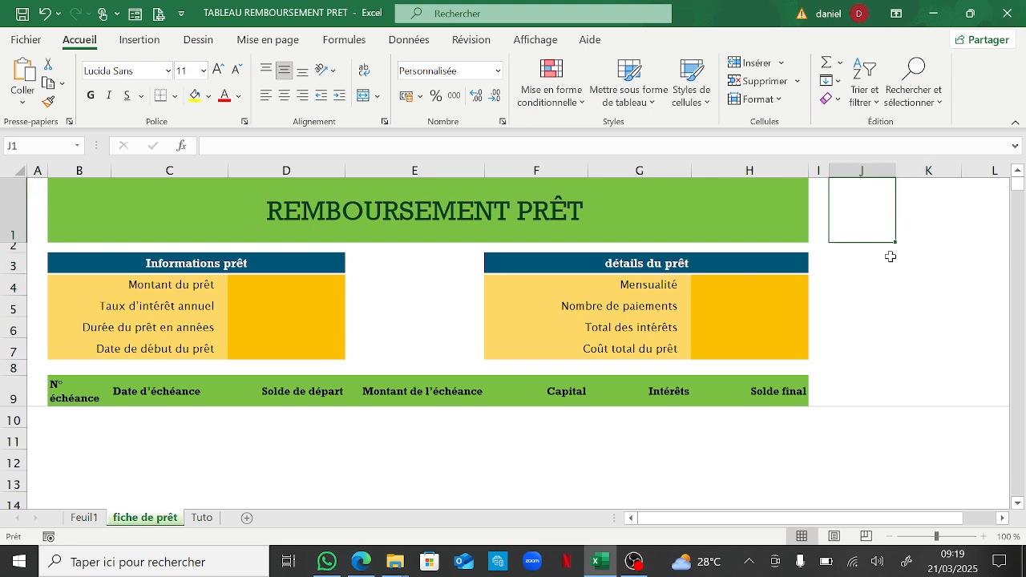
left_click(892, 282)
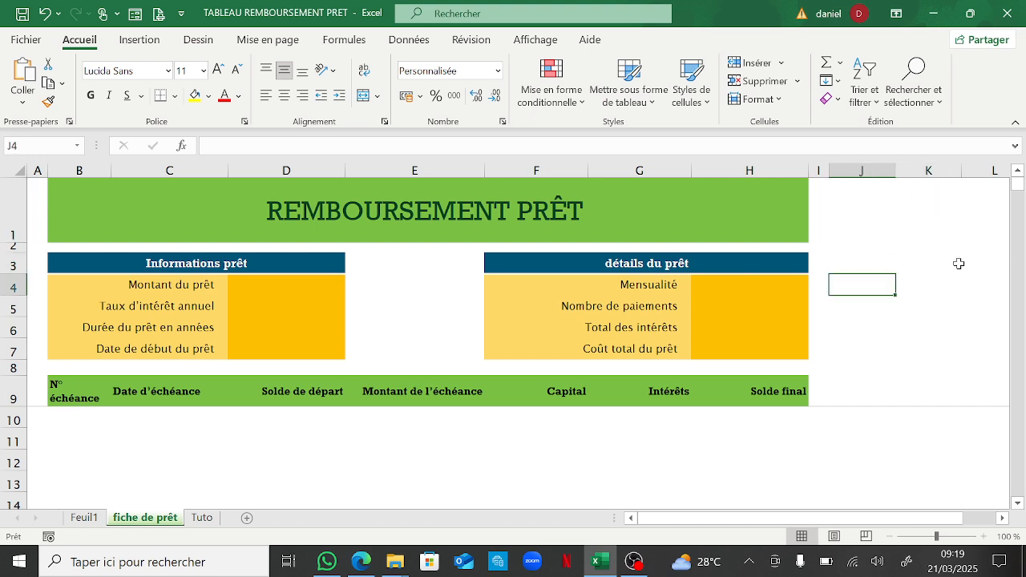
Step: Hide the gridlines on the "Tuto" sheet
left_click(214, 518)
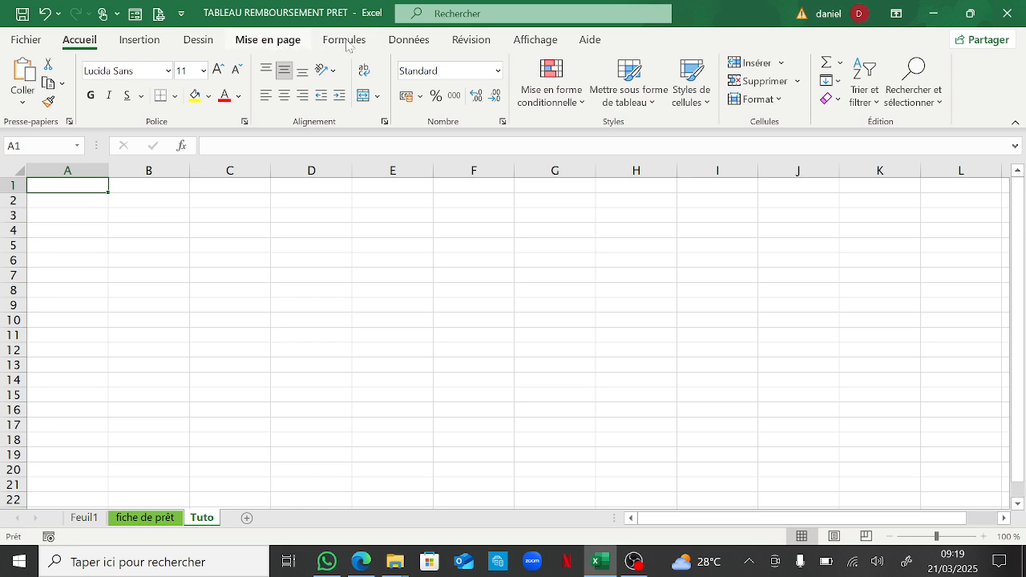
left_click(521, 42)
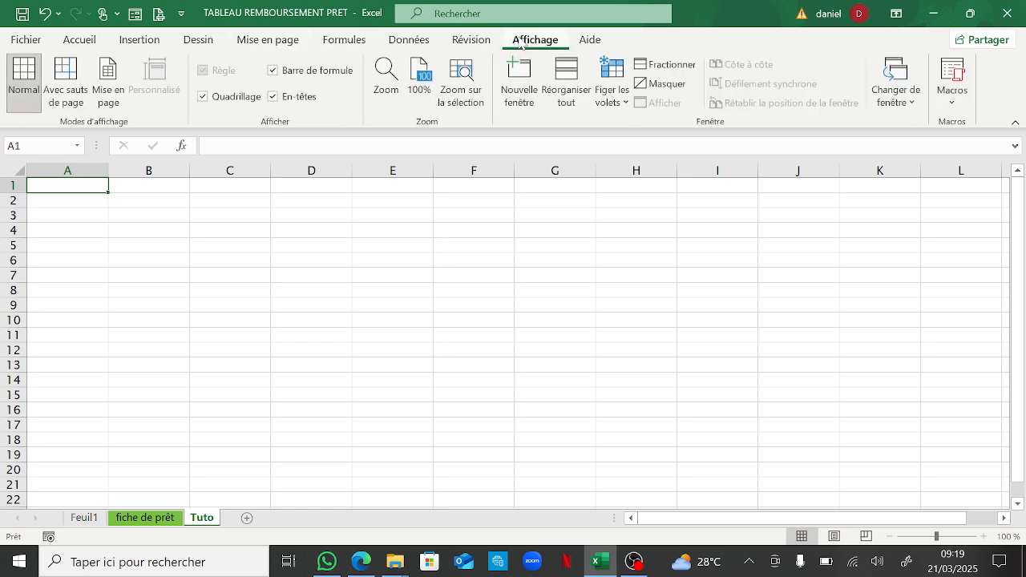
left_click(203, 97)
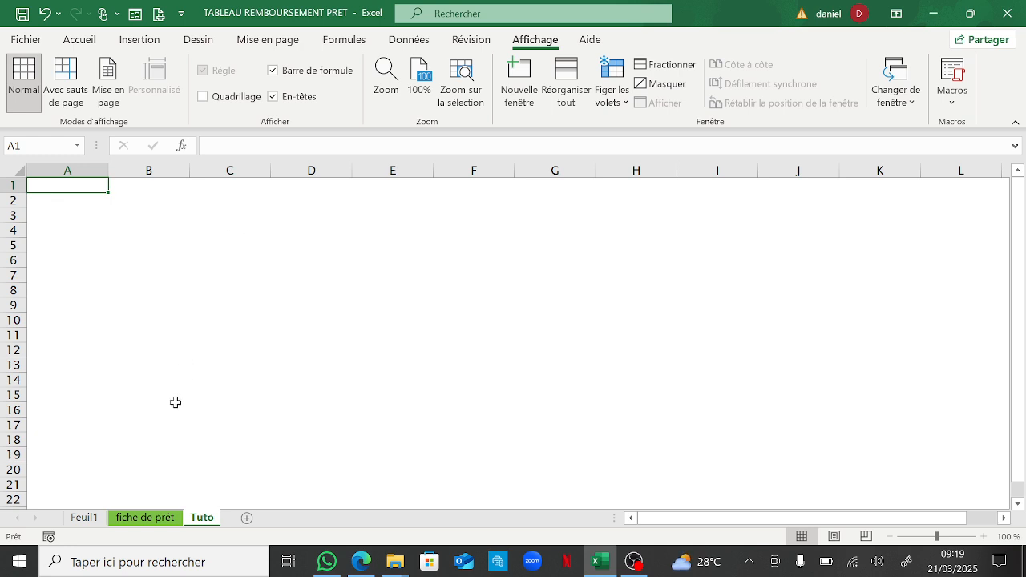
Step: Check the title cell's extent on the "fiche de prêt" sheet, and merge and centre cells B1:H1 on the "Tuto" sheet
left_click(148, 518)
left_click(148, 519)
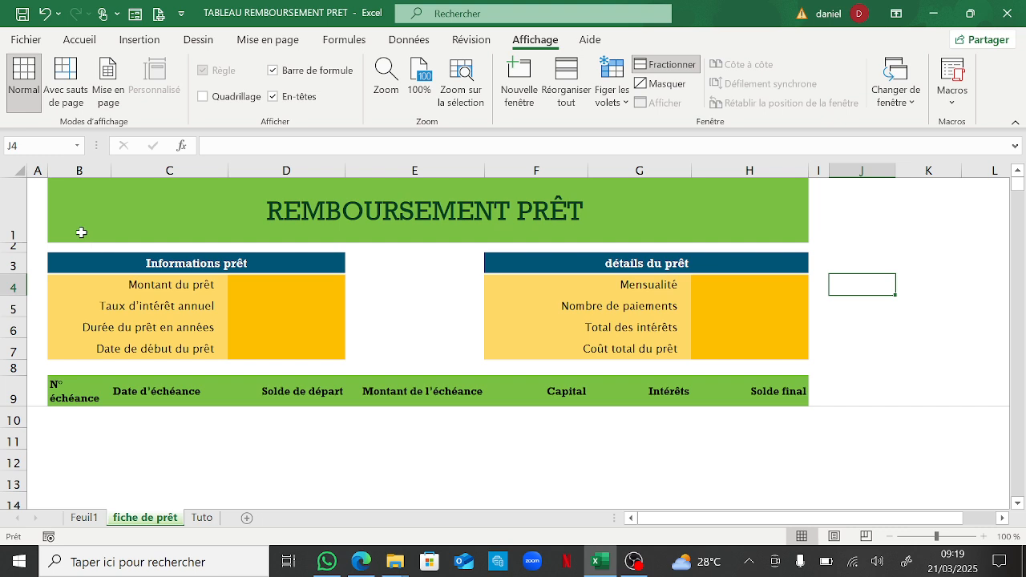
left_click(154, 218)
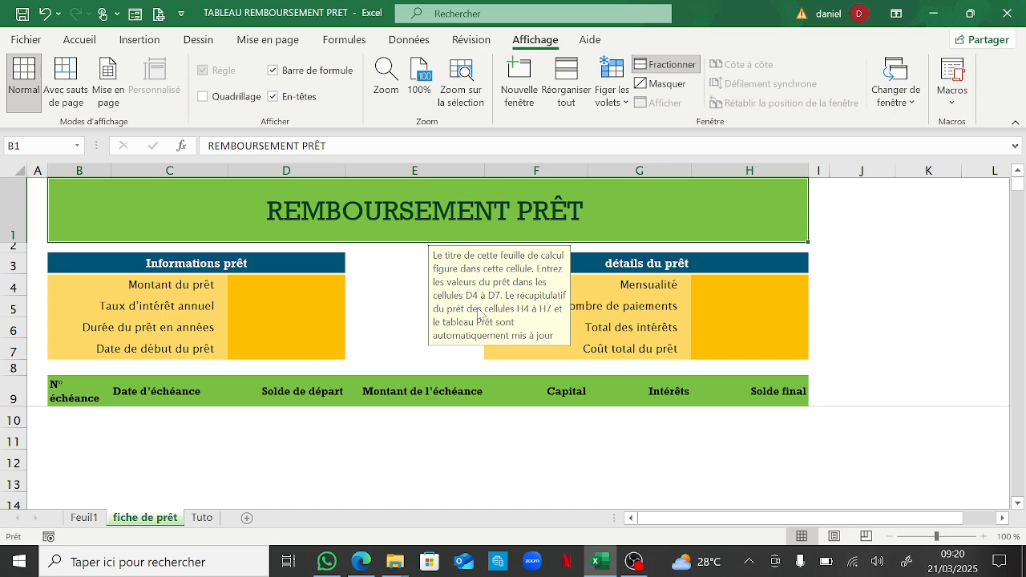
left_click(859, 215)
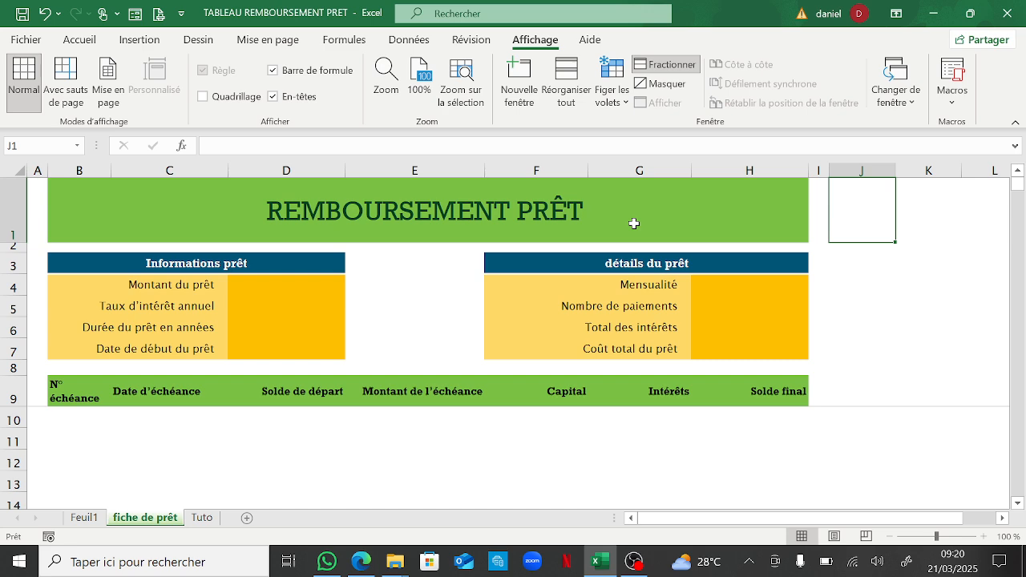
left_click(201, 518)
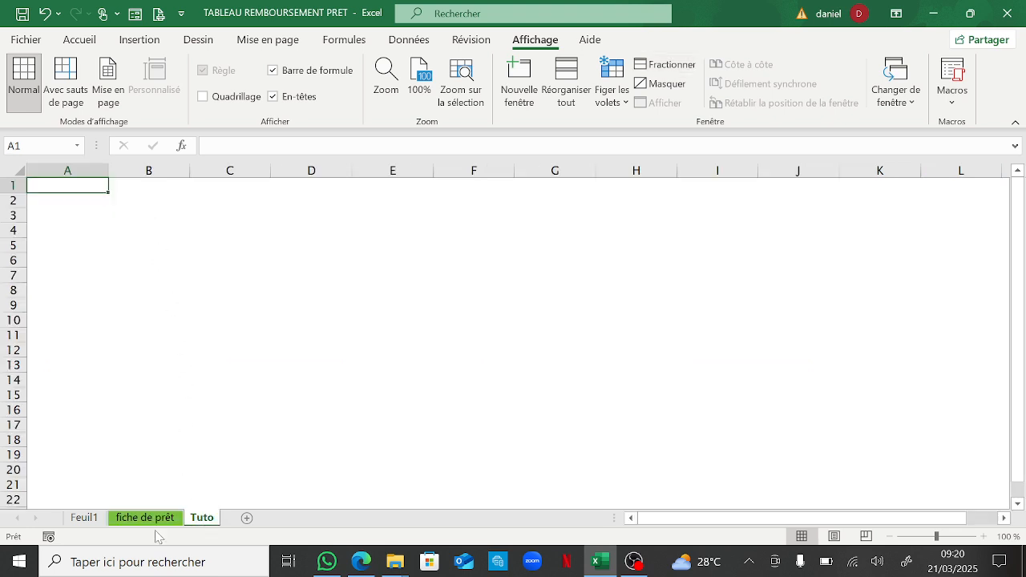
left_click(161, 517)
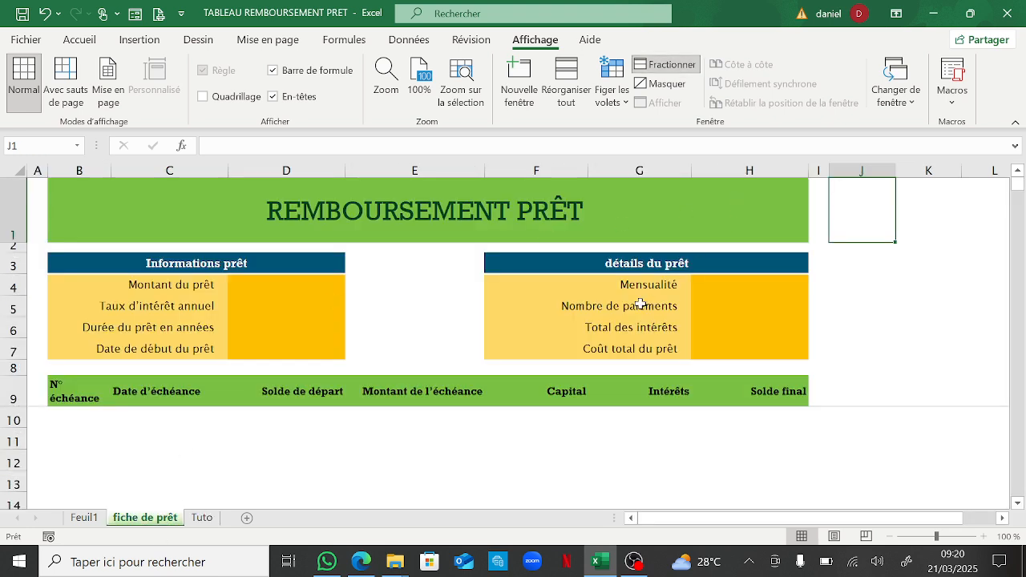
left_click(201, 518)
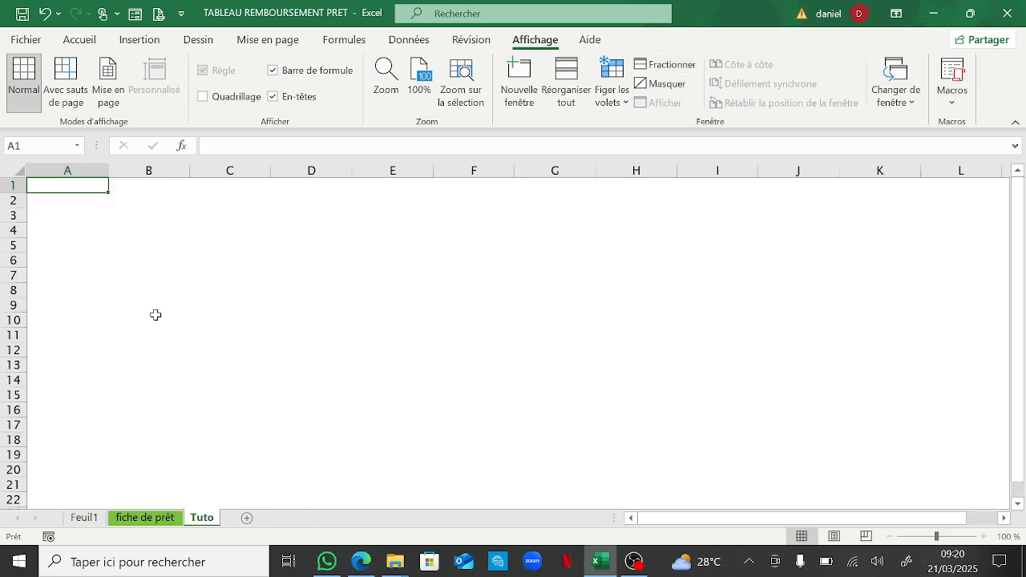
left_click_drag(128, 188, 617, 187)
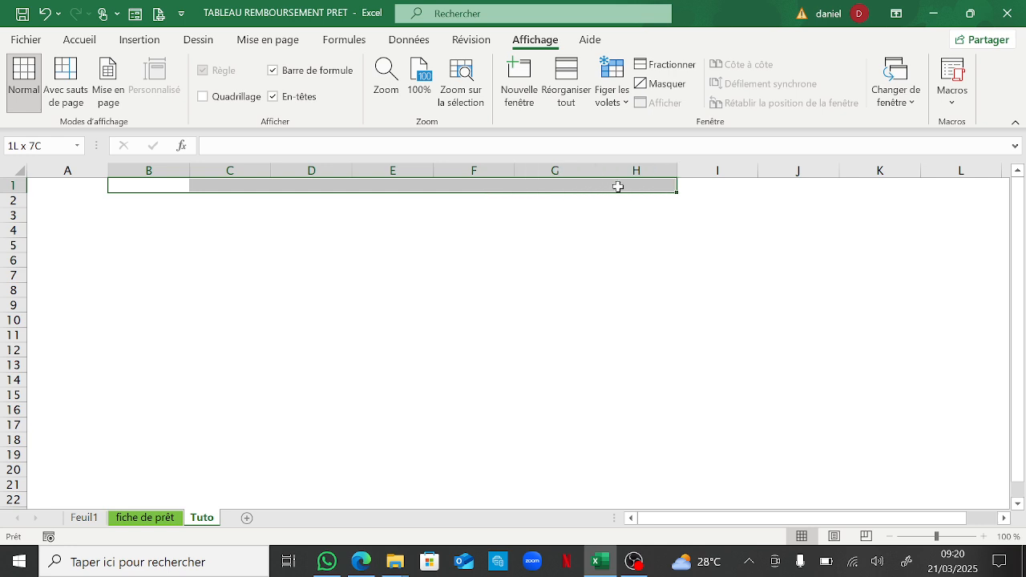
left_click(80, 39)
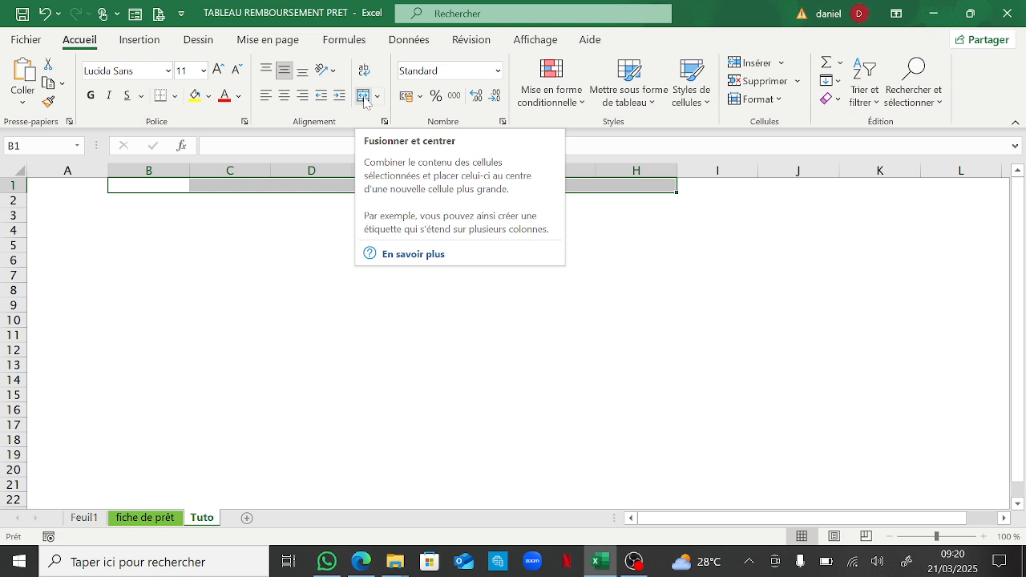
left_click(363, 96)
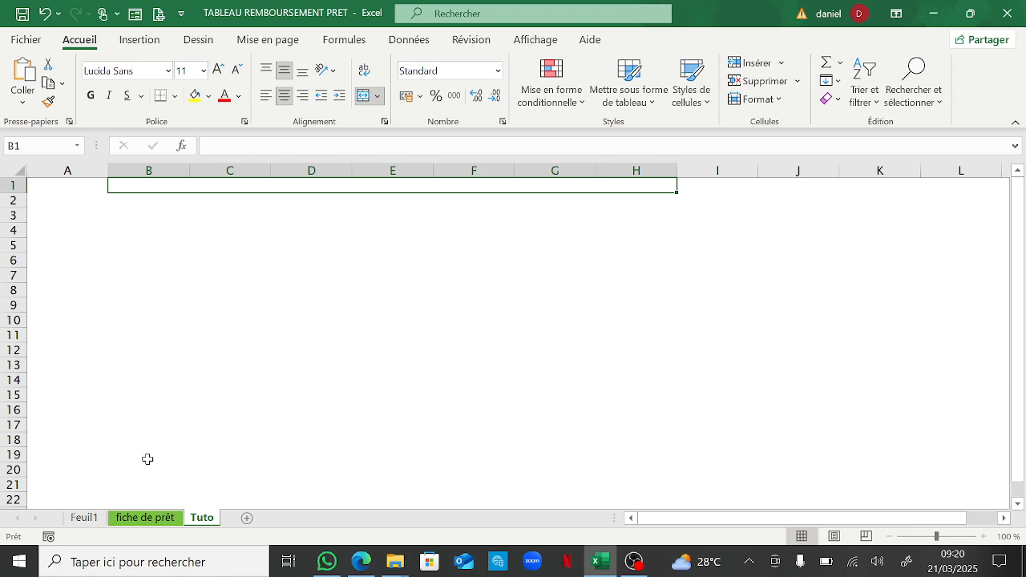
Step: Check the height of row 1 on the "fiche de prêt" sheet without changing it
left_click(161, 518)
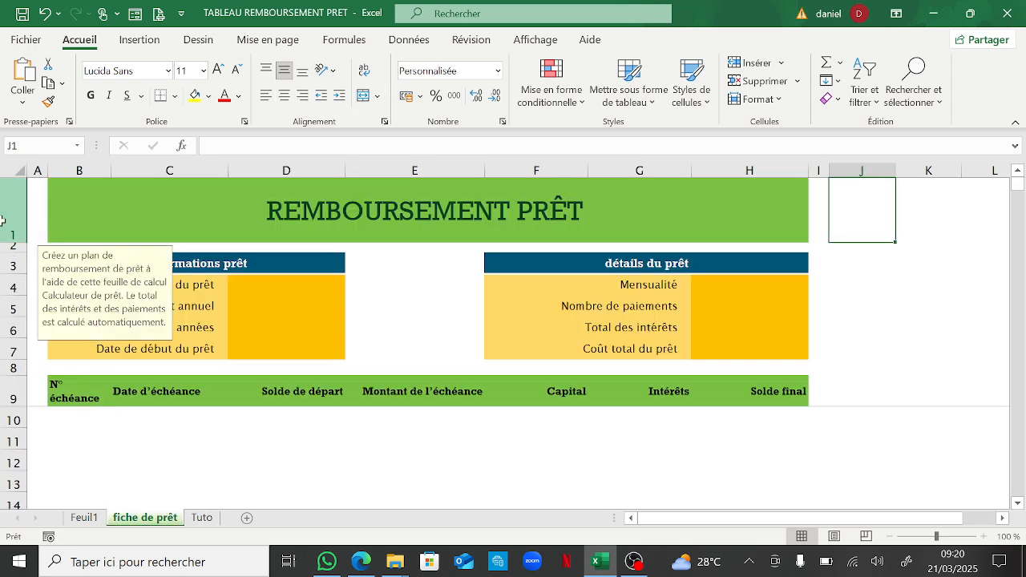
left_click(3, 221)
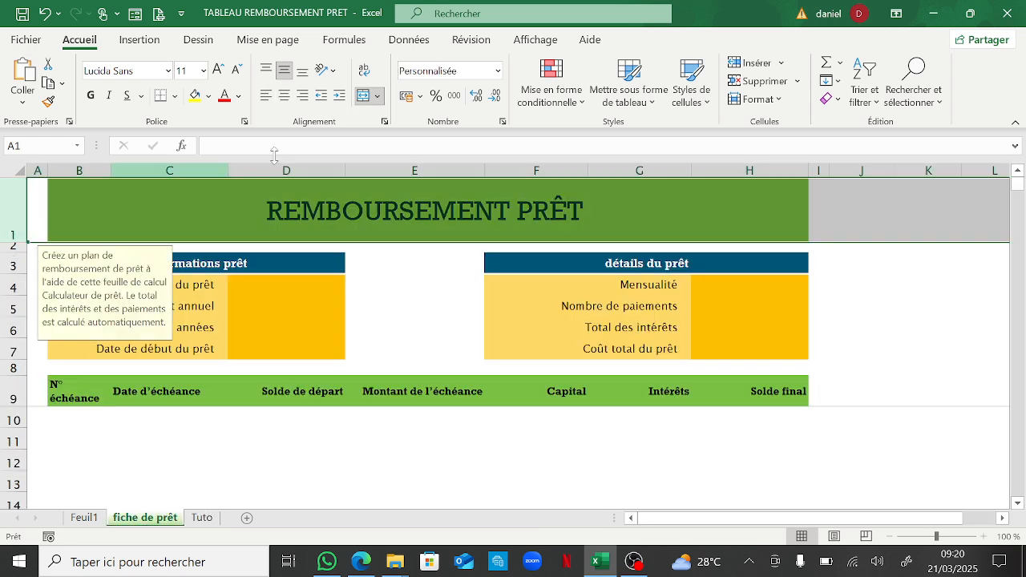
left_click(777, 98)
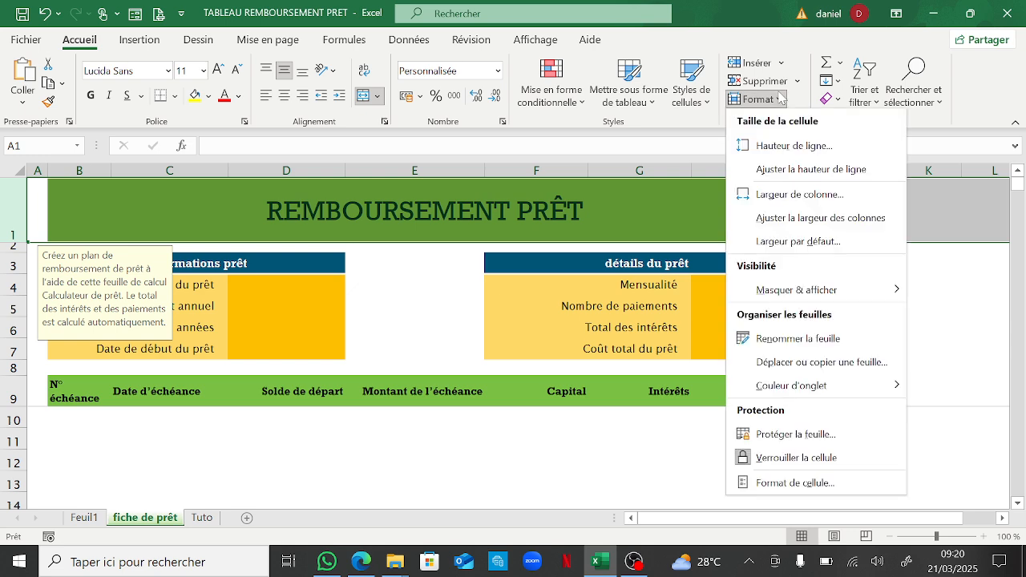
left_click(811, 145)
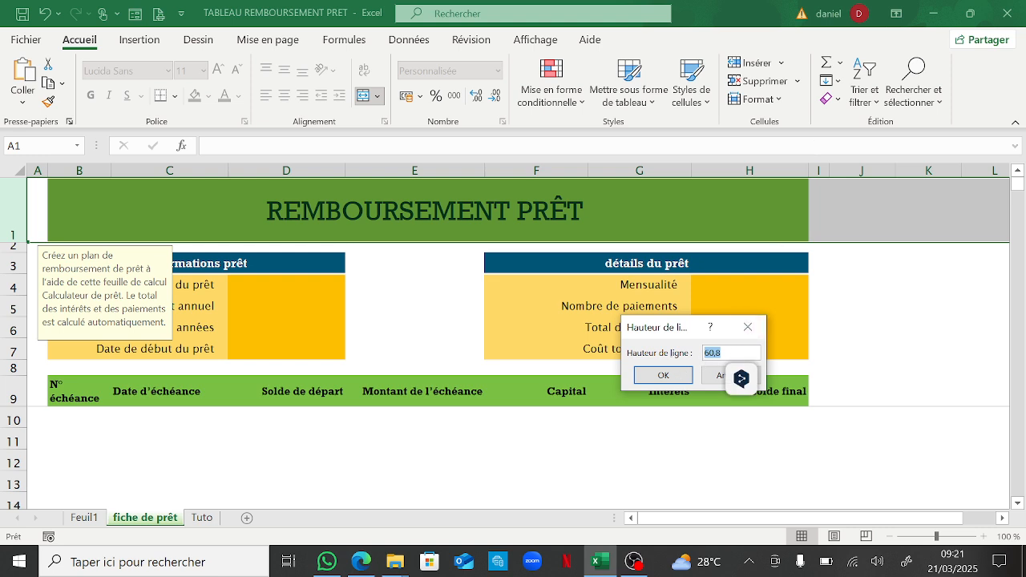
left_click(711, 378)
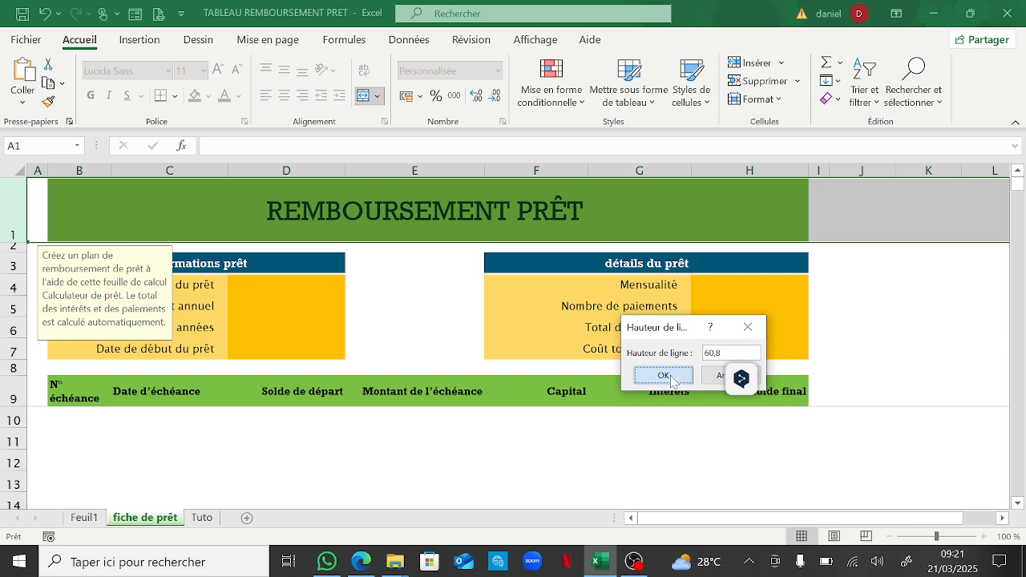
Step: Set the height of row 1 on the "Tuto" sheet to 60,8 and select the merged title cell B1
left_click(202, 517)
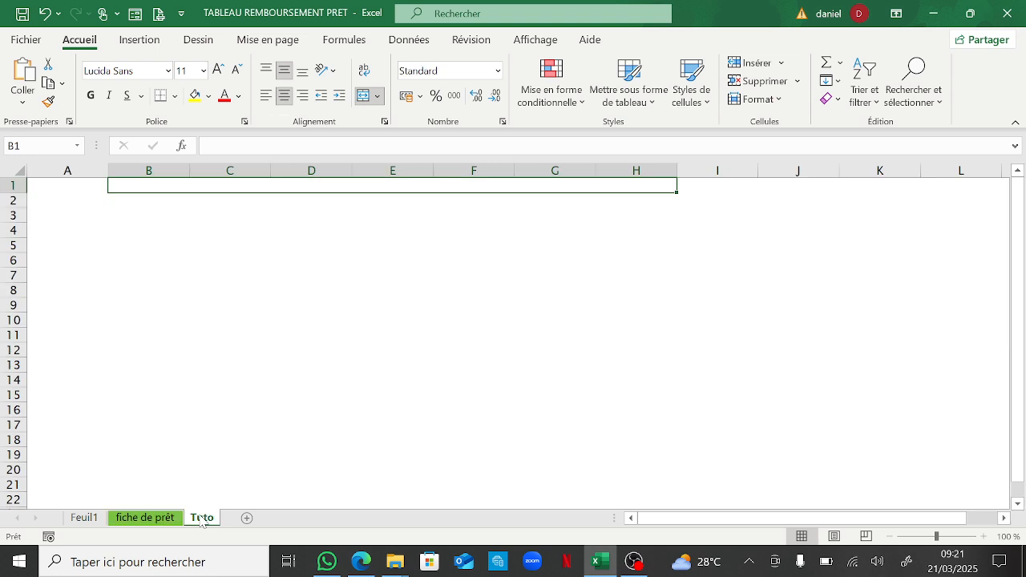
left_click(13, 185)
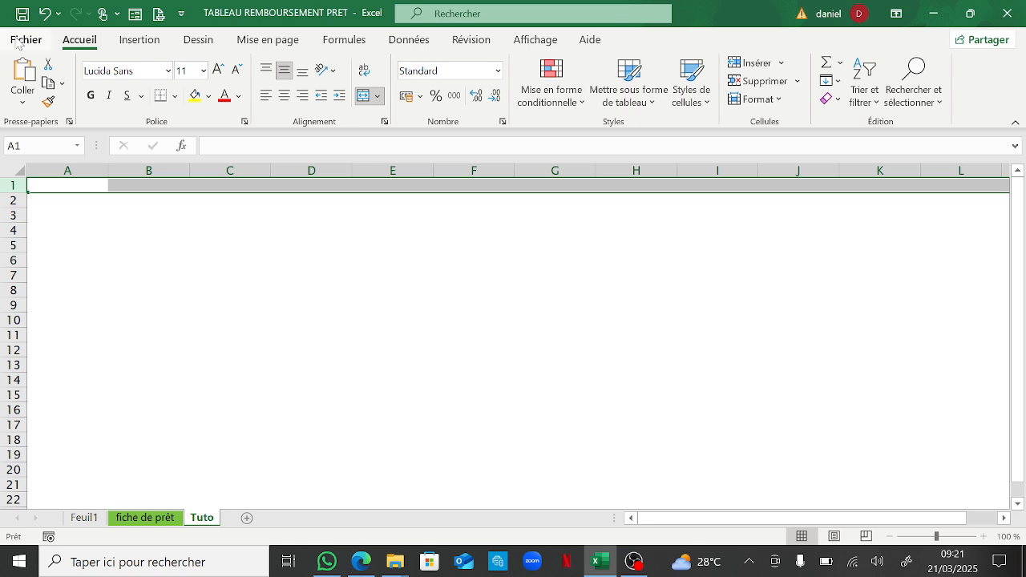
left_click(778, 105)
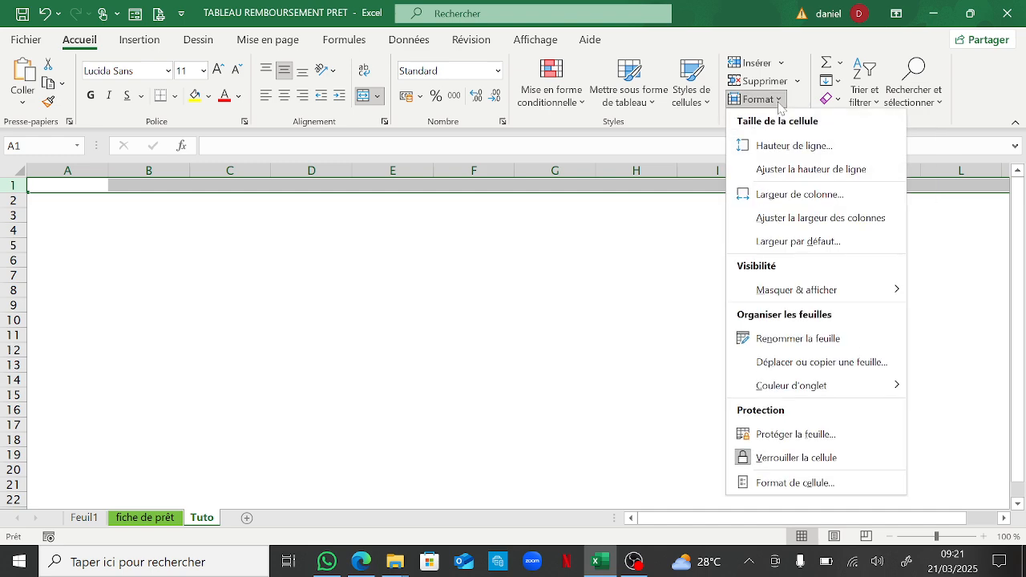
left_click(796, 150)
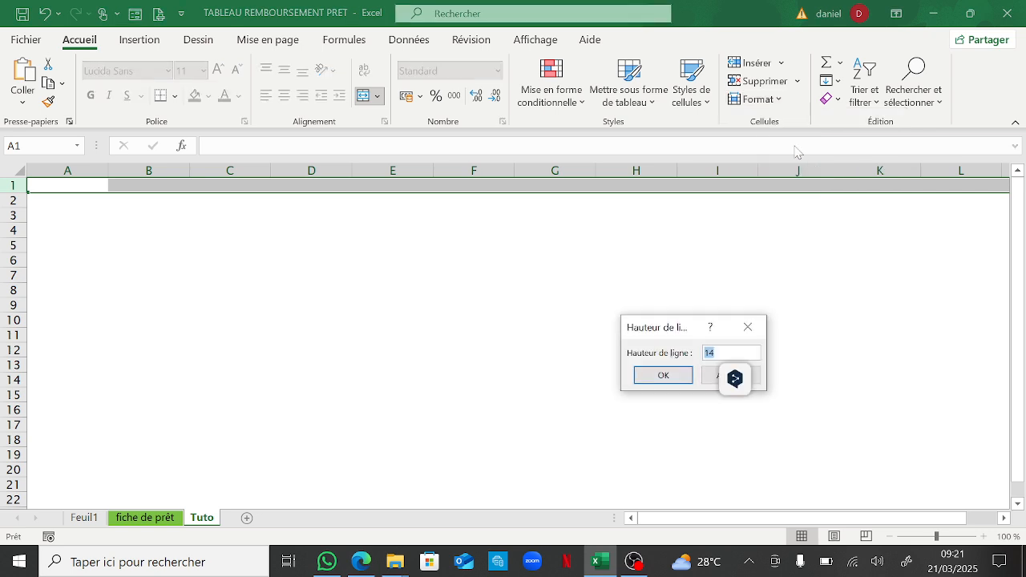
key("BackSpace")
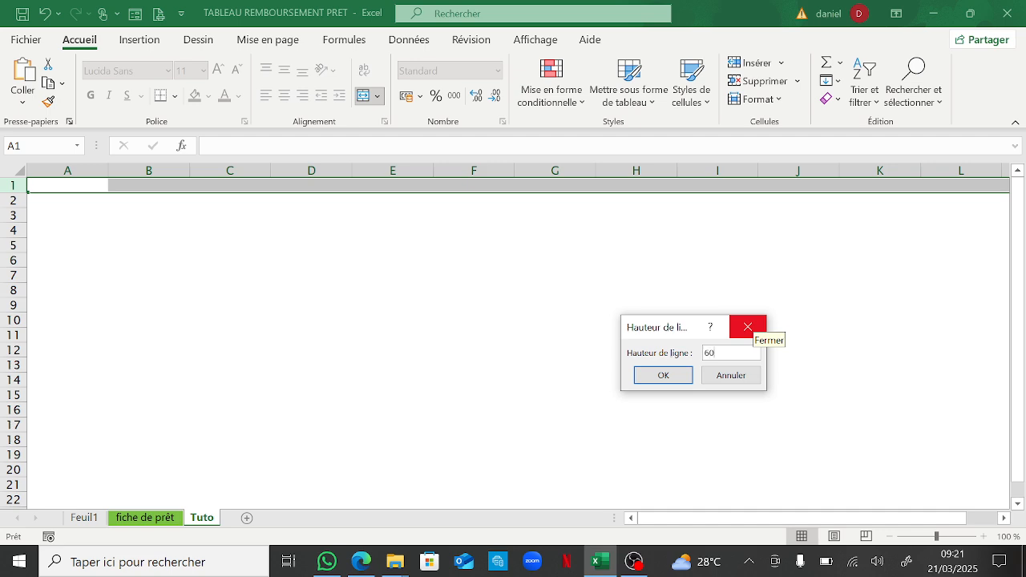
type("60,8")
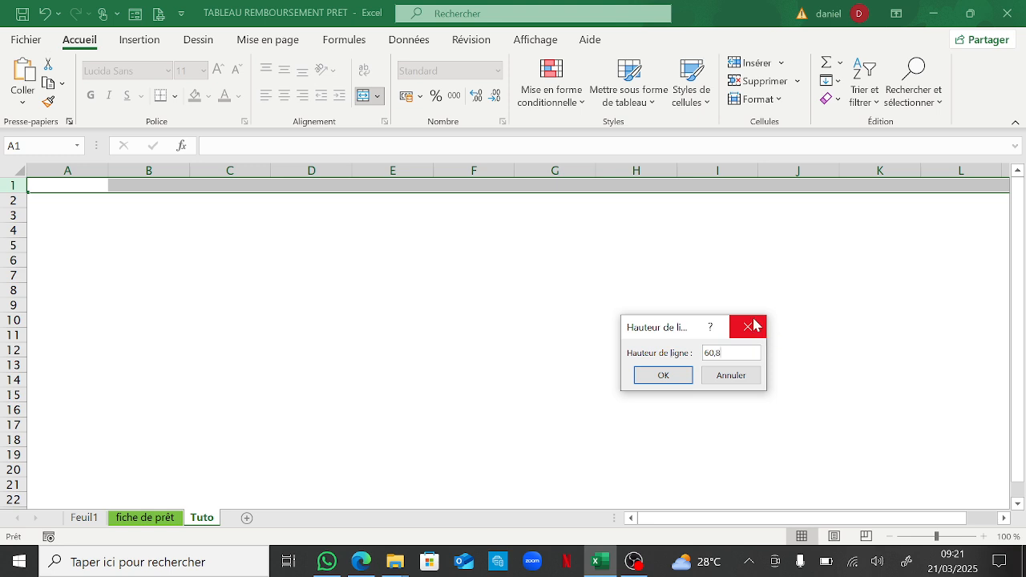
left_click(665, 375)
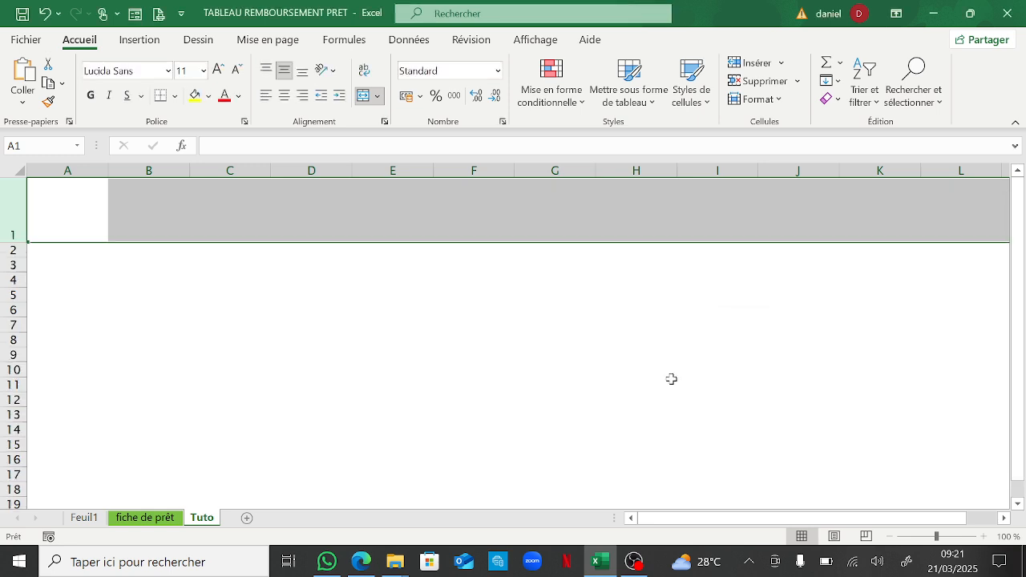
left_click(339, 210)
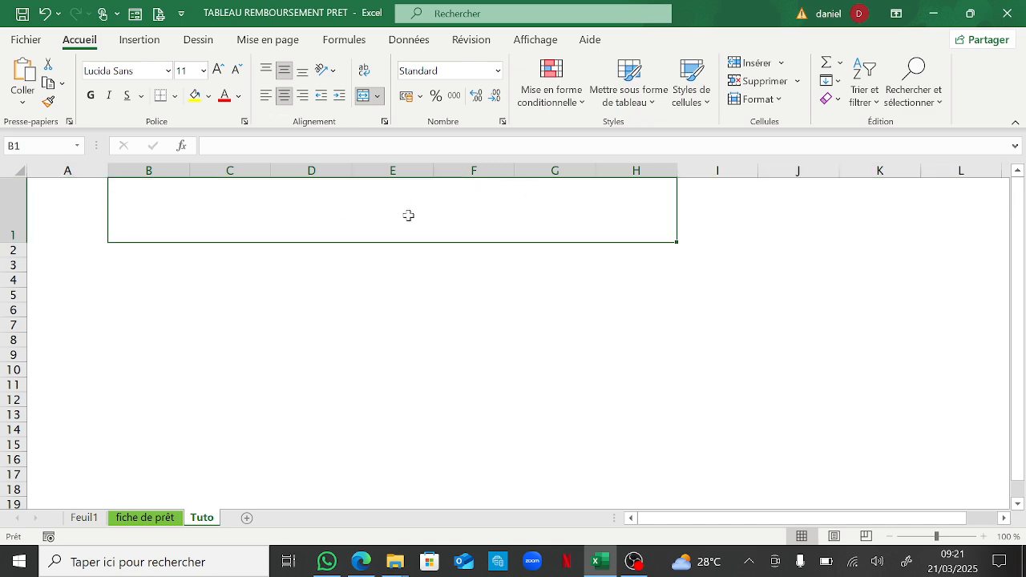
Step: Enter the title "REMBOURSEMENT DE PRÊT" in the merged cell B1 and keep that cell selected
type("REM")
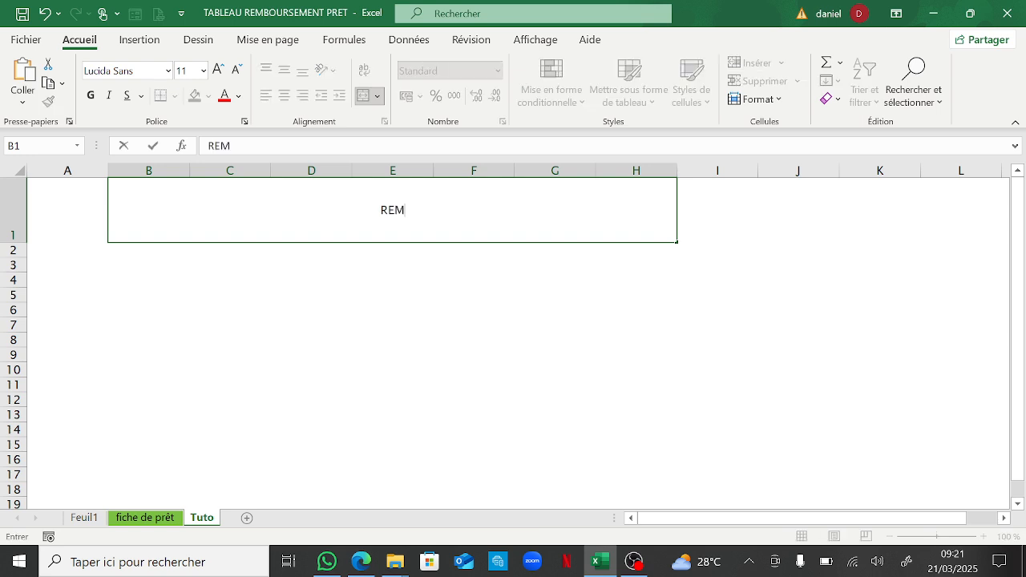
type("BOURSEMEN")
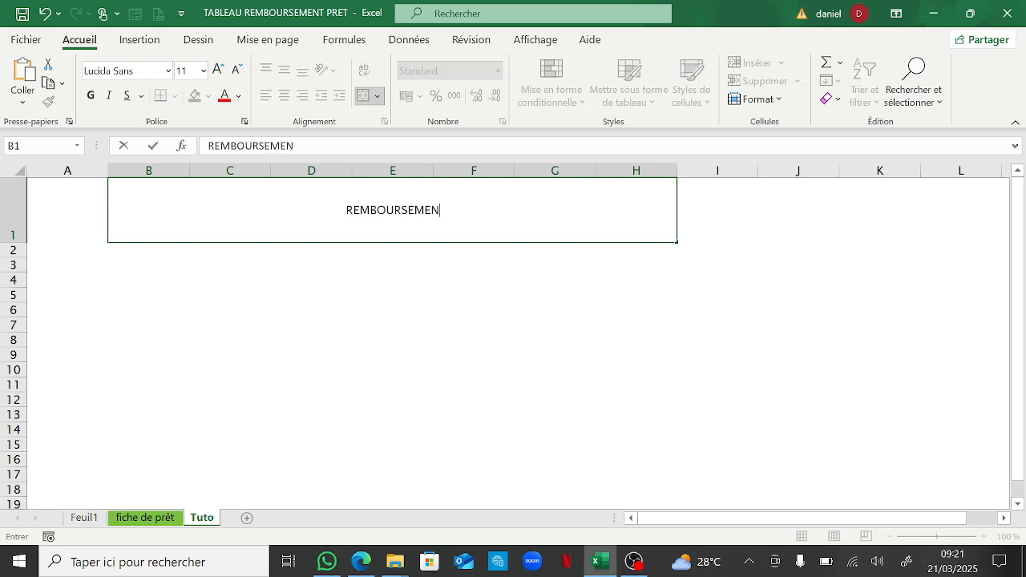
type("T DE PRÊT")
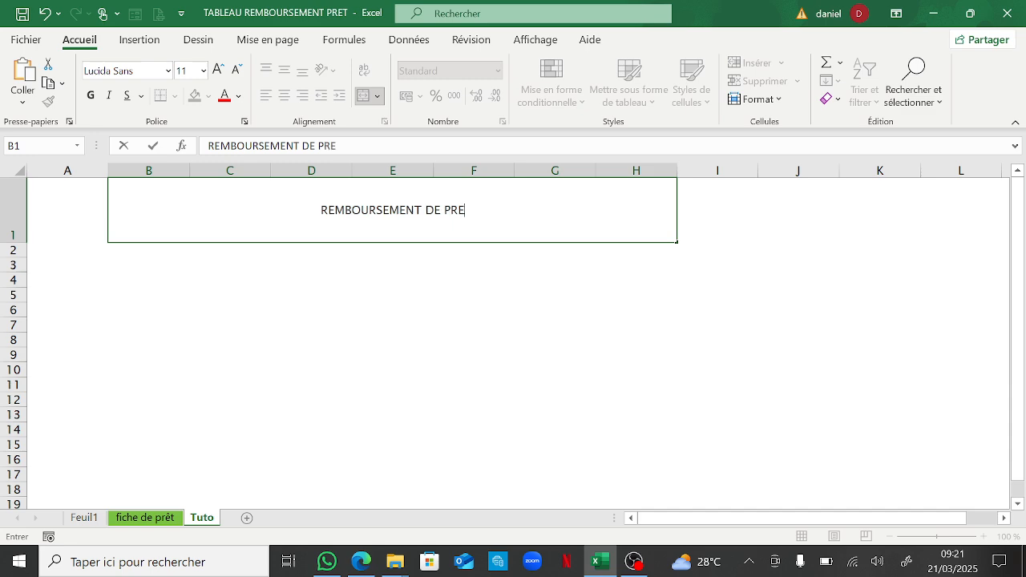
key("Return")
left_click(458, 210)
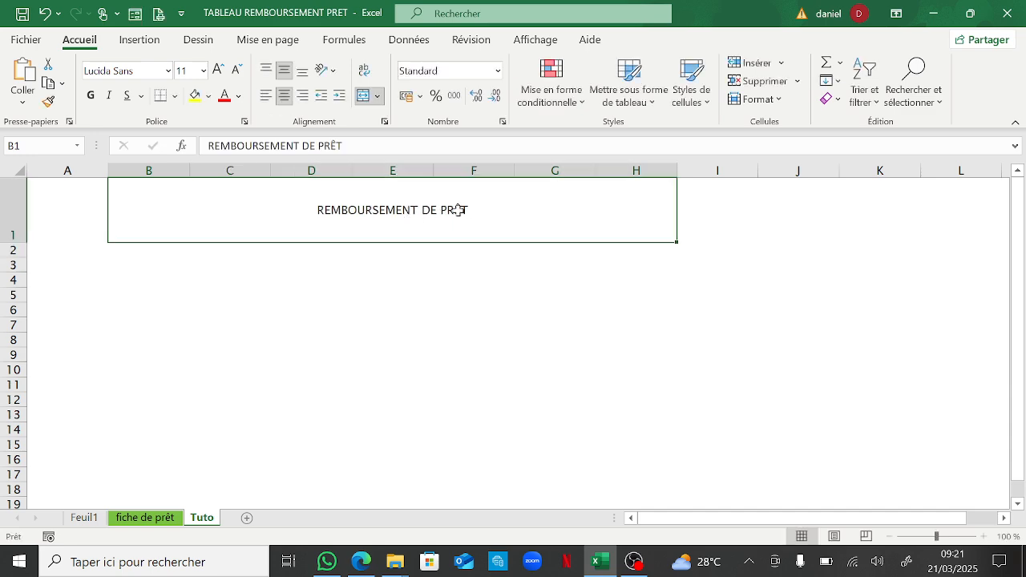
Step: Check the banner's fill on the "fiche de prêt" sheet and give the title cell on the "Tuto" sheet a light pink fill
left_click(167, 519)
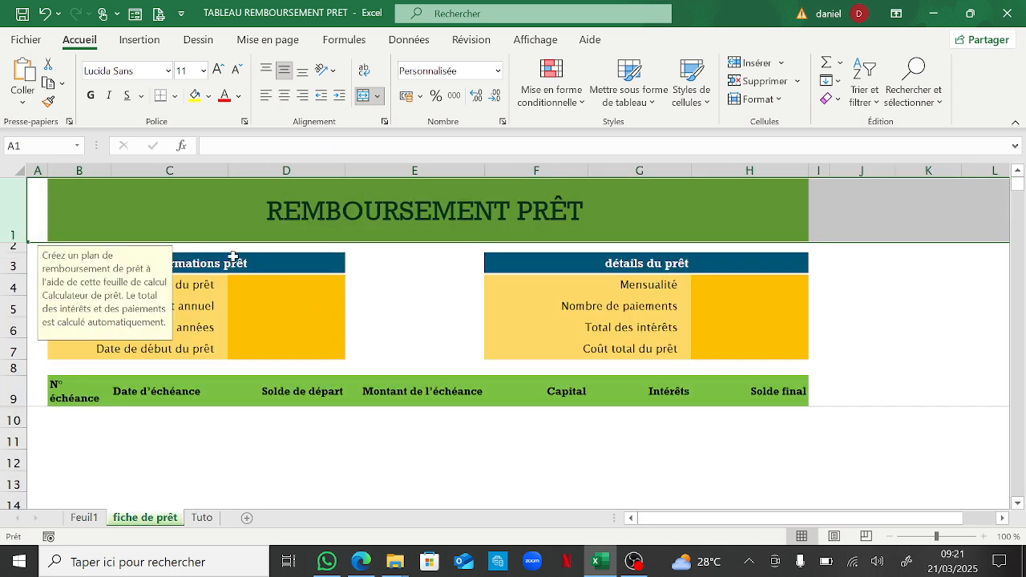
left_click(495, 474)
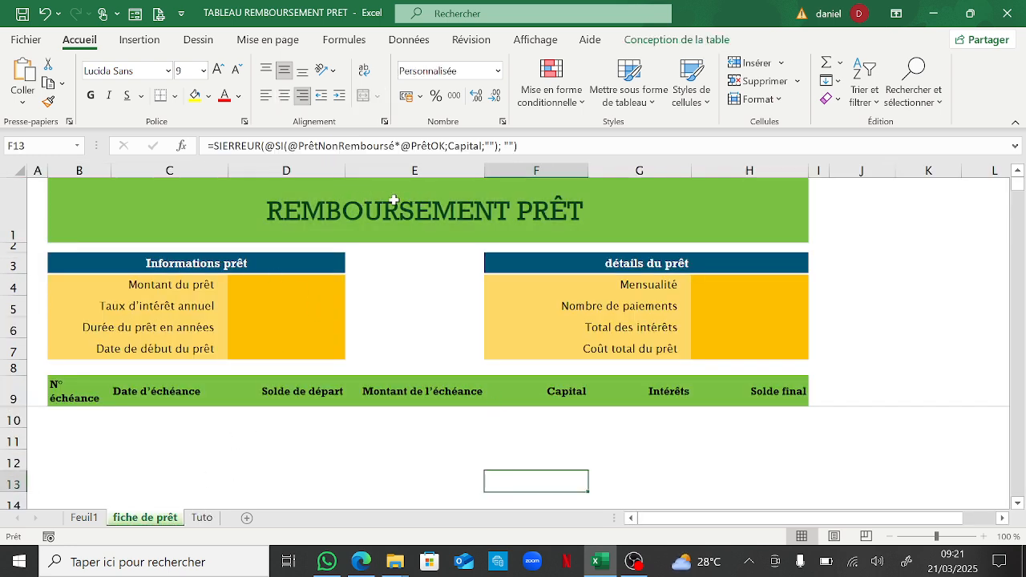
left_click(202, 516)
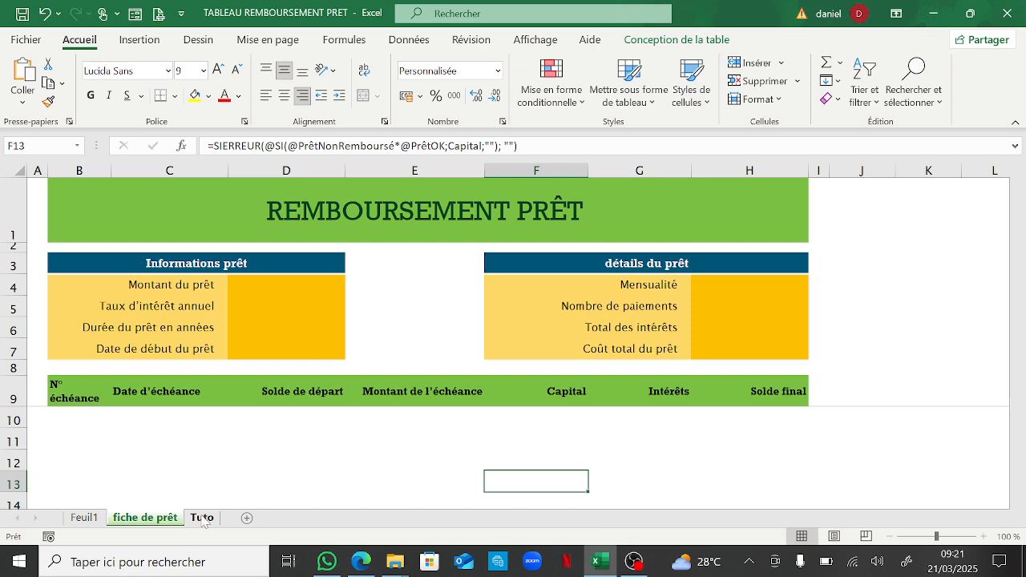
left_click(212, 99)
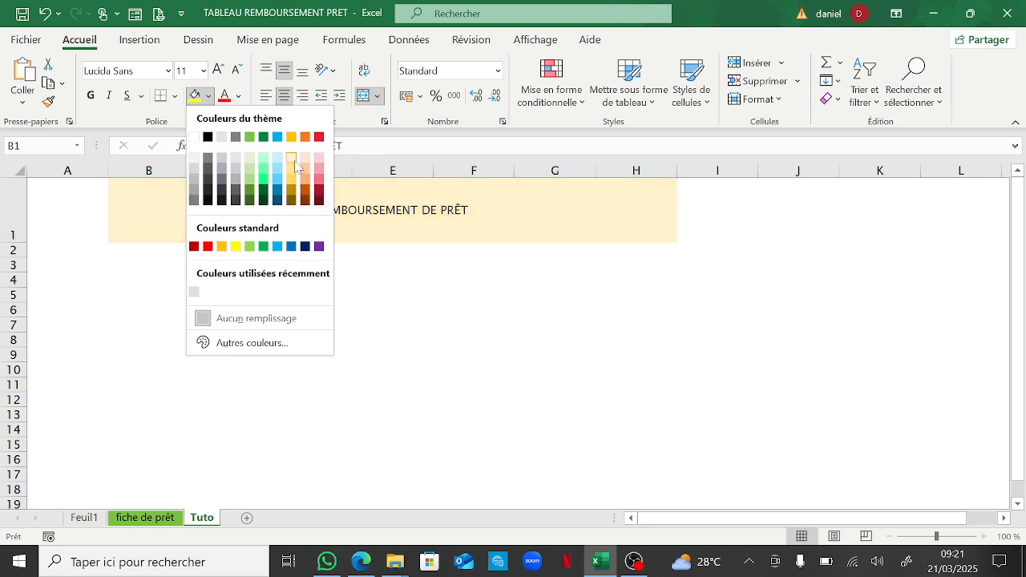
left_click(264, 247)
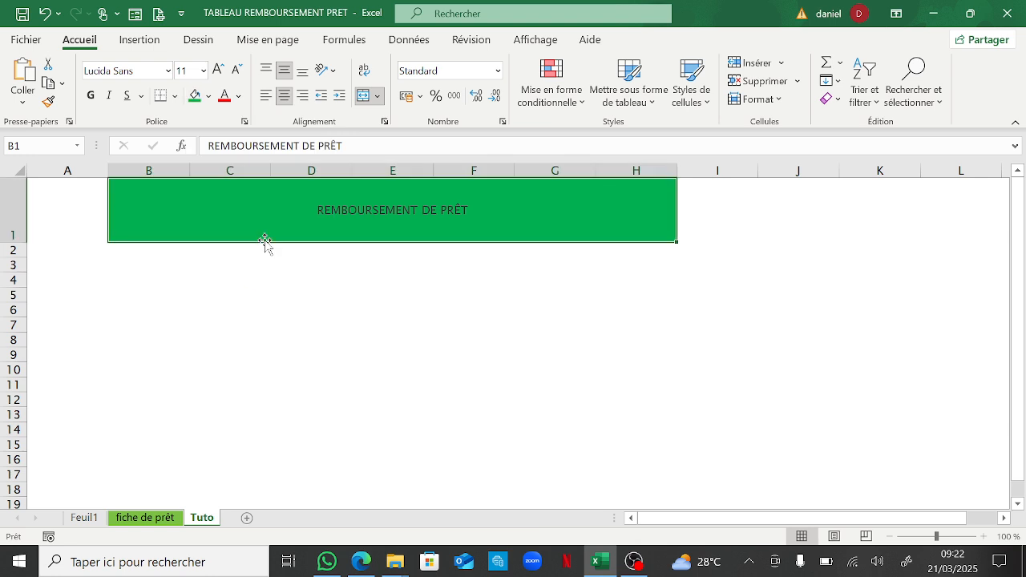
left_click(209, 97)
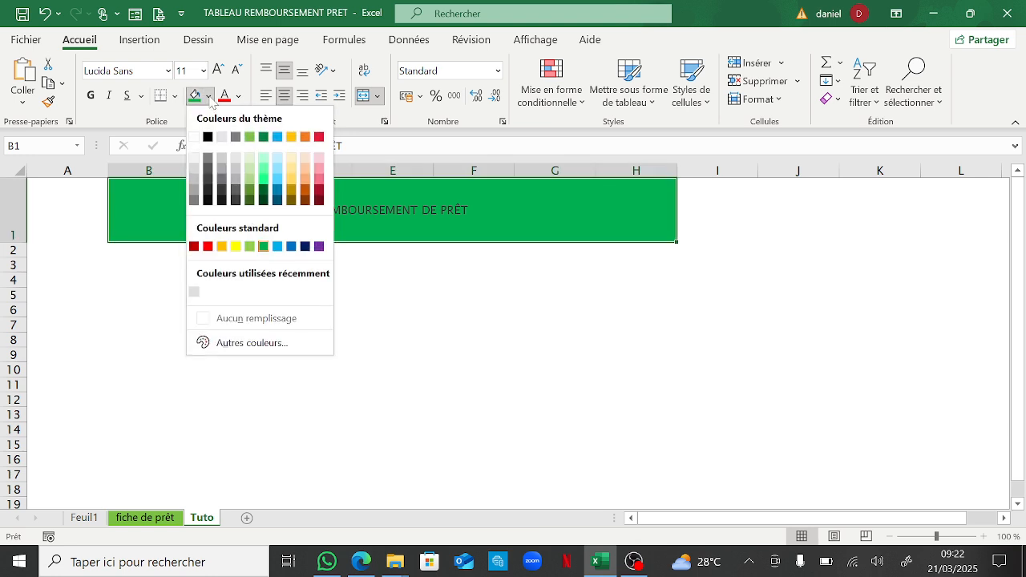
left_click(319, 171)
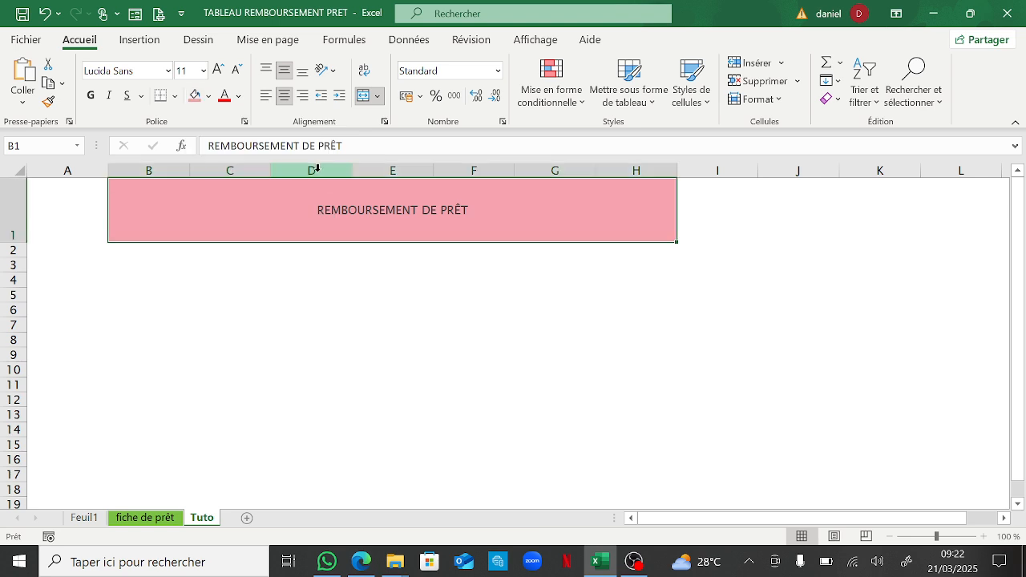
Step: Make the title text in B1 bold and set its font to Aharoni
left_click(91, 96)
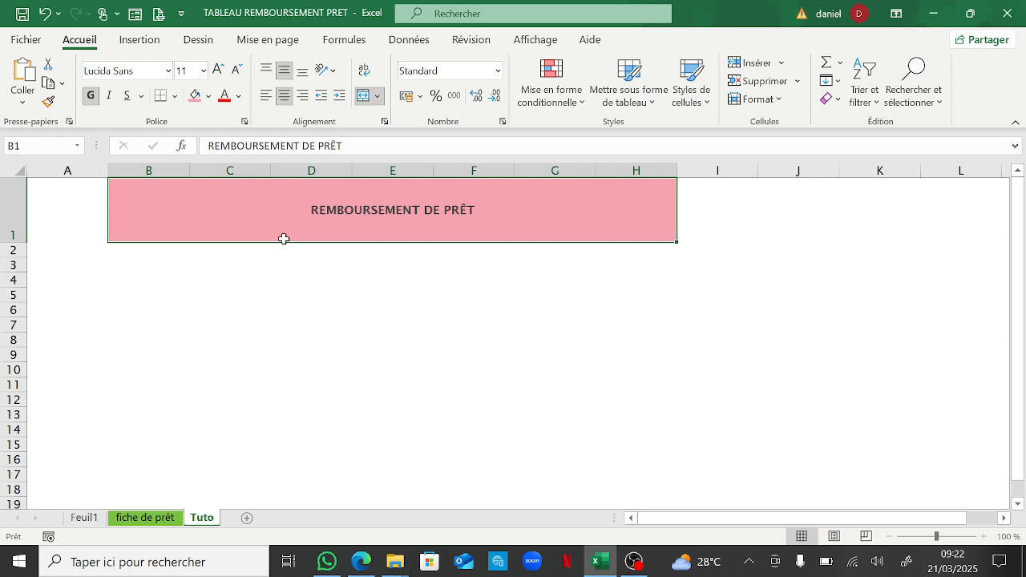
left_click(169, 72)
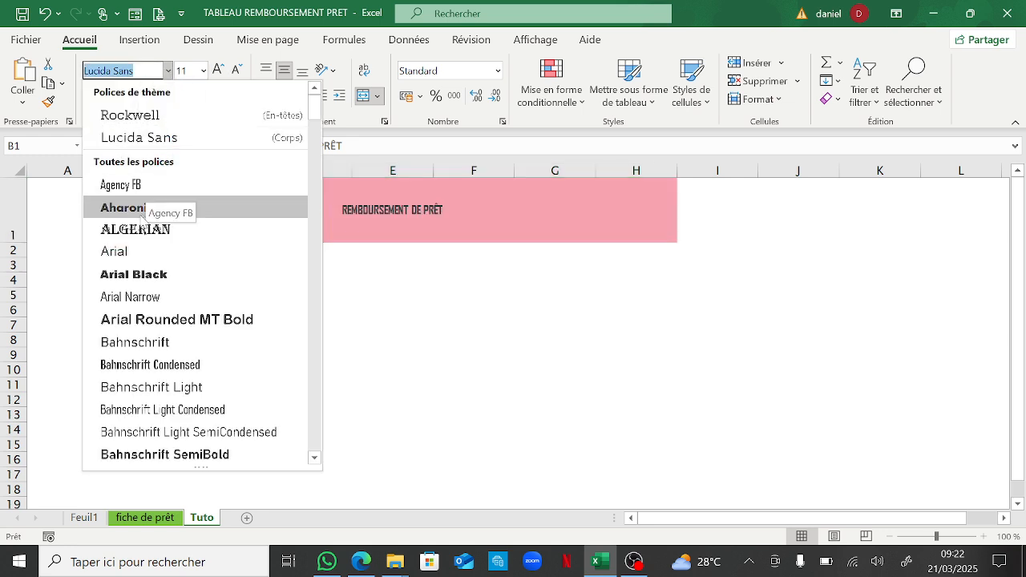
left_click(137, 210)
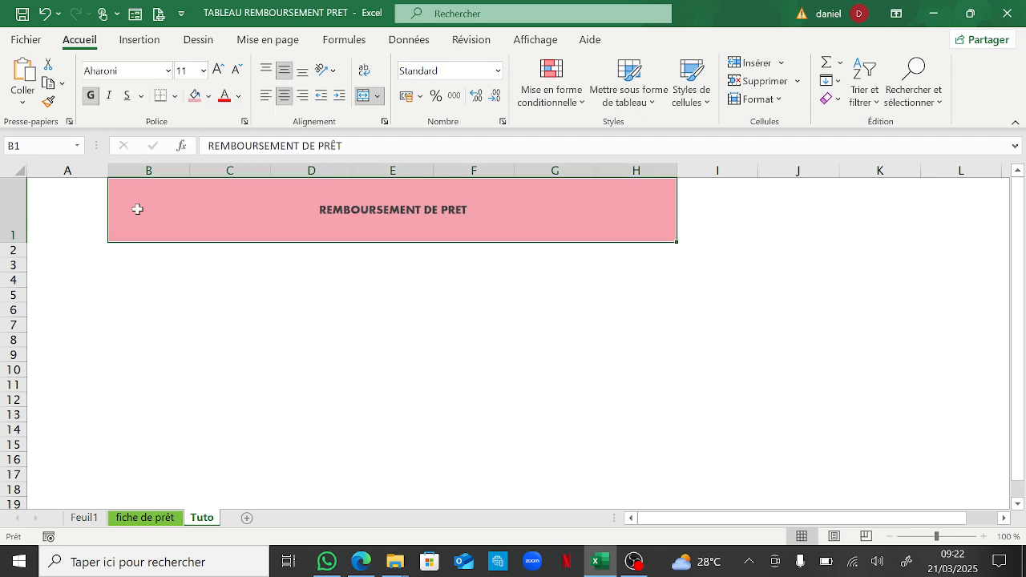
left_click(492, 308)
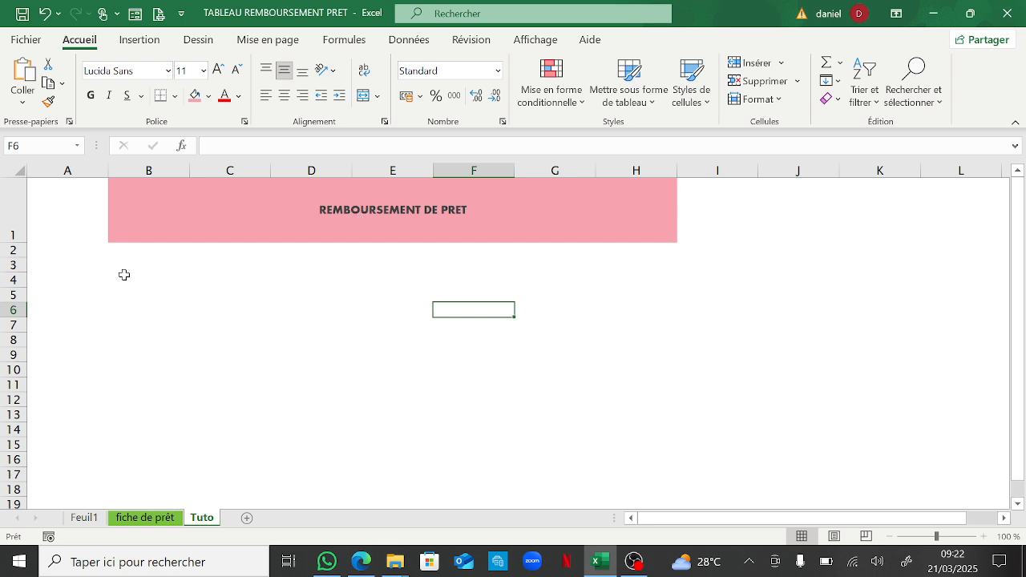
Step: Narrow column A on the "Tuto" sheet to a slim margin and compare the title with the "fiche de prêt" sheet
left_click_drag(107, 171, 48, 172)
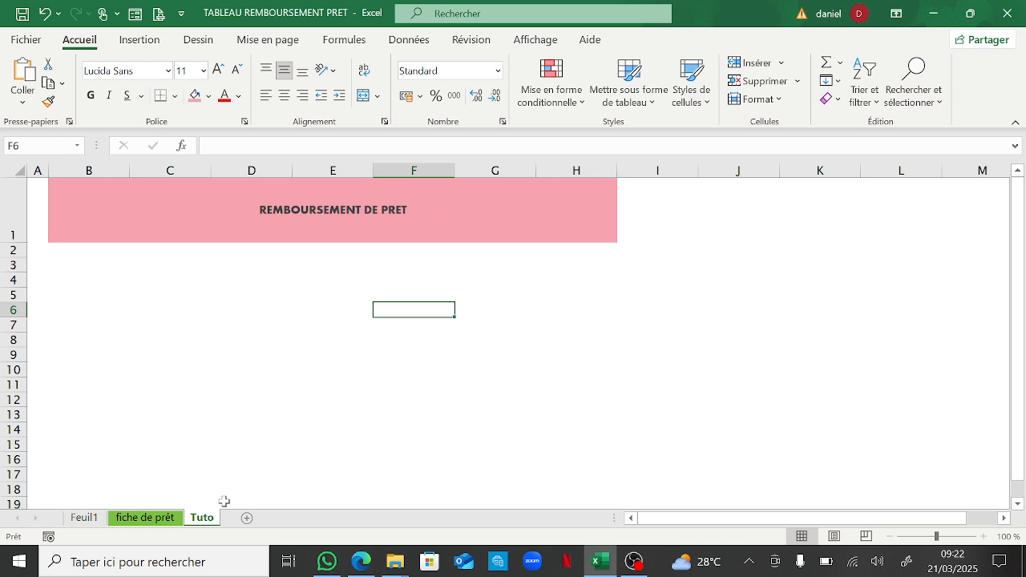
left_click(133, 520)
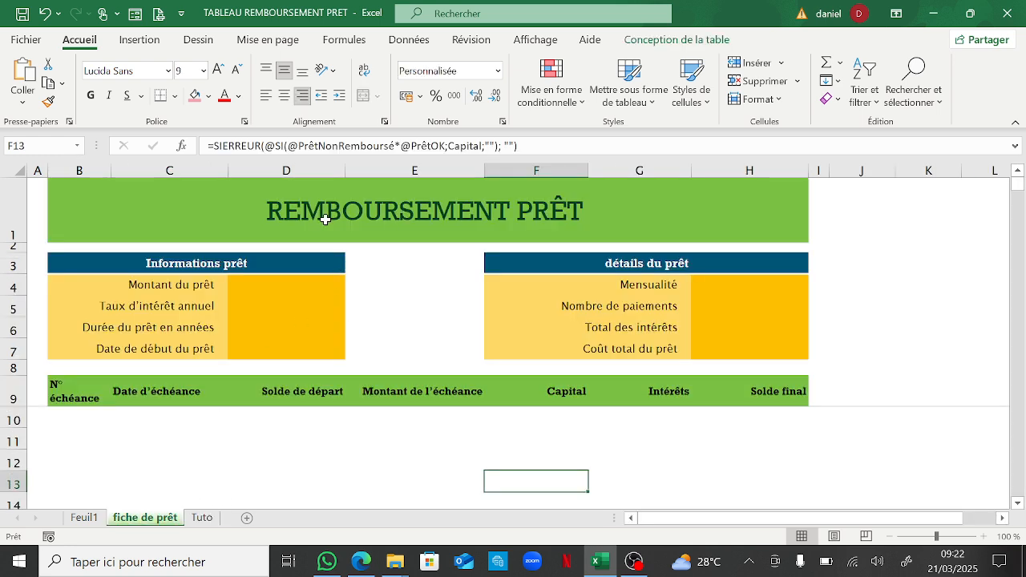
left_click(200, 519)
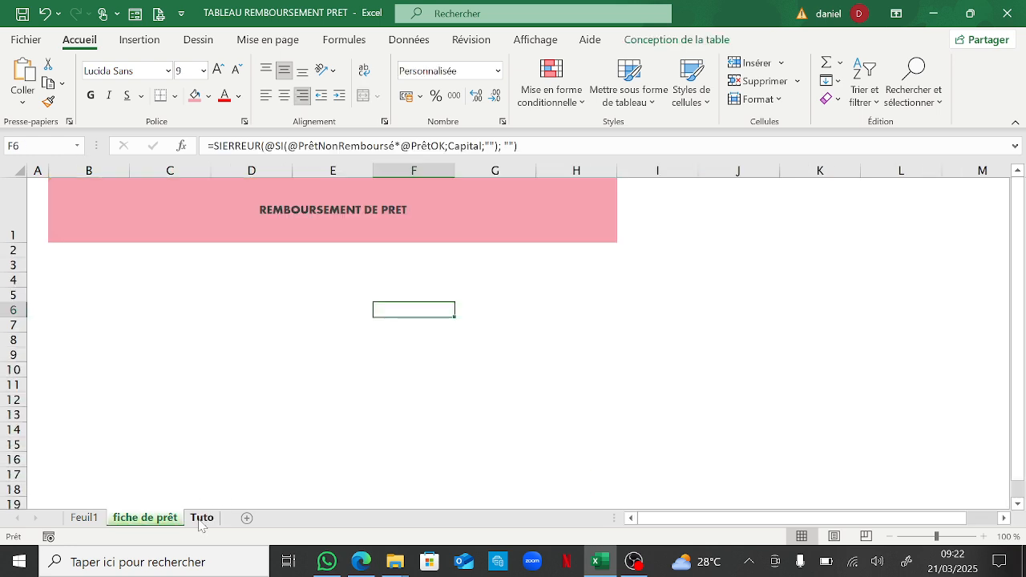
Step: Enlarge the title text in B1 to font size 24 and return to the "fiche de prêt" sheet for reference
left_click(330, 218)
left_click(223, 69)
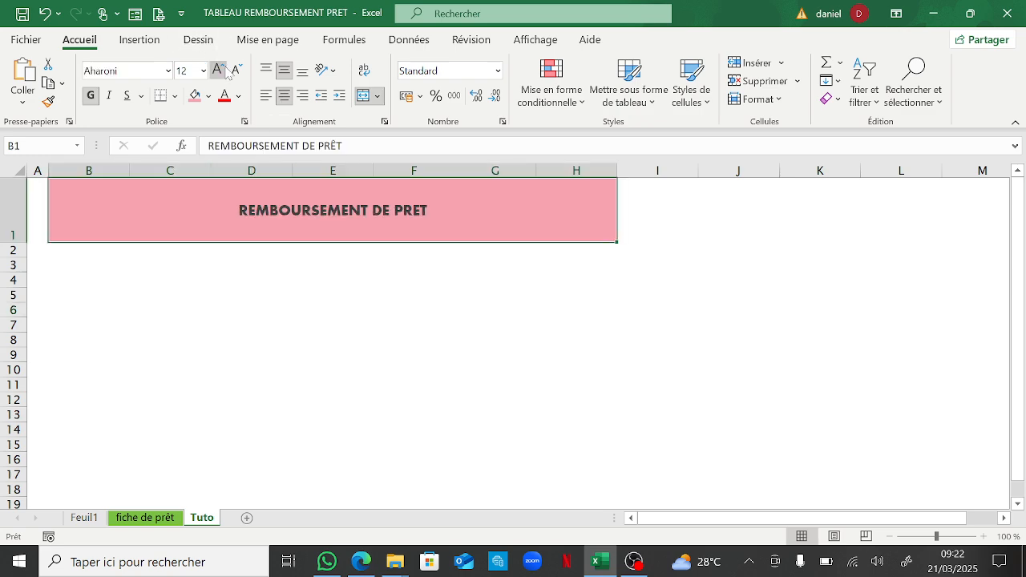
left_click(223, 68)
left_click(223, 69)
left_click(222, 68)
left_click(222, 68)
left_click(223, 69)
left_click(222, 69)
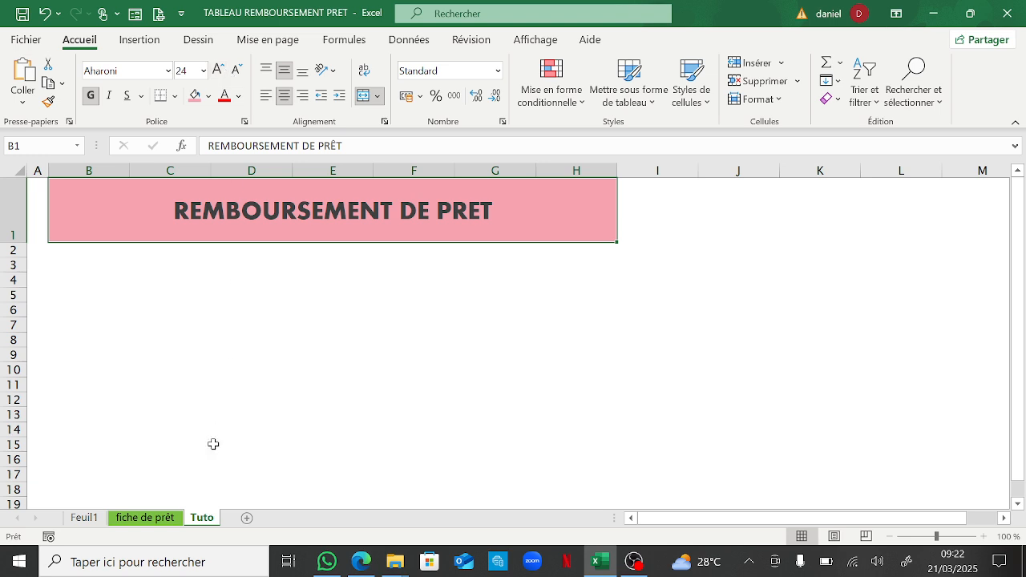
left_click(164, 518)
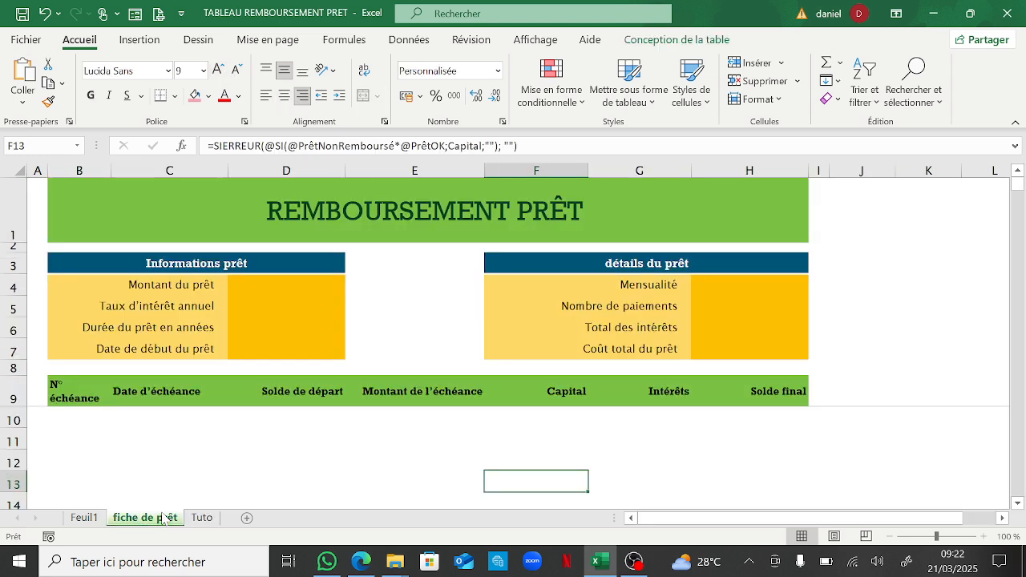
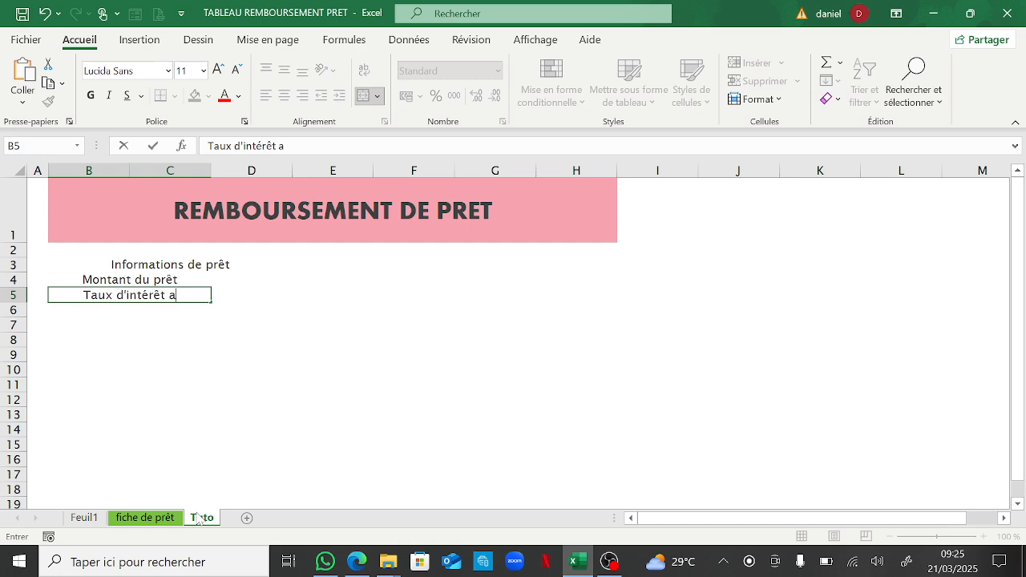
Step: Complete the label "Taux d'intérêt annuel" in B5 and merge and centre cells B6:C6
key("Return")
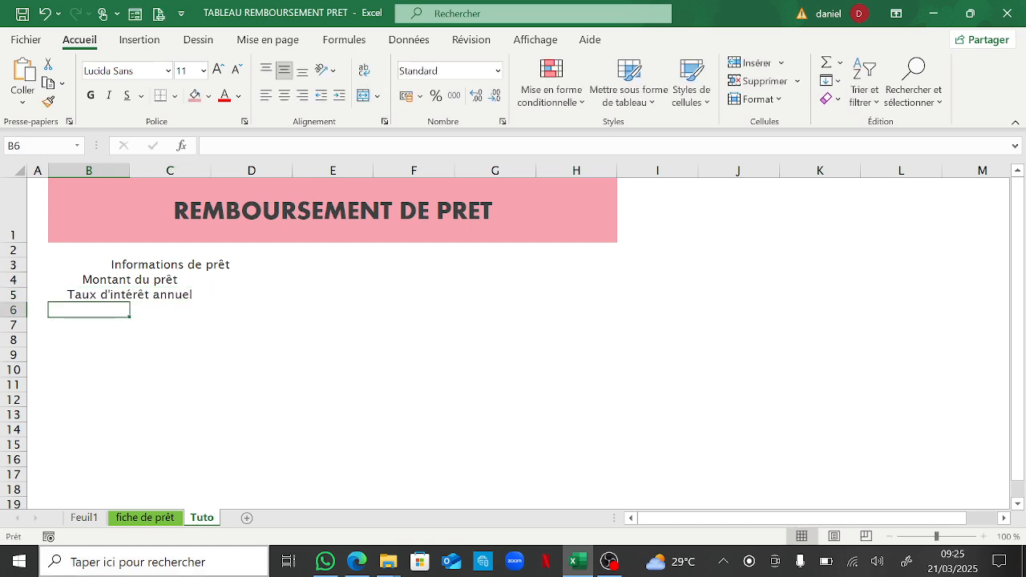
left_click_drag(79, 310, 157, 310)
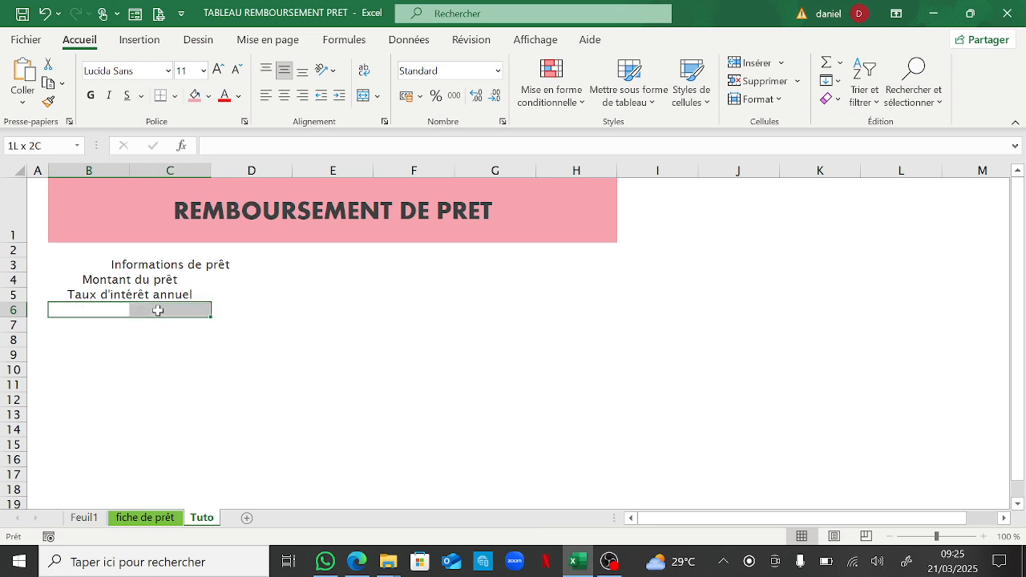
left_click(363, 96)
Step: Check the next label on the "fiche de prêt" sheet and enter "Durée du prêt en année" in cell B6 of "Tuto"
left_click(156, 519)
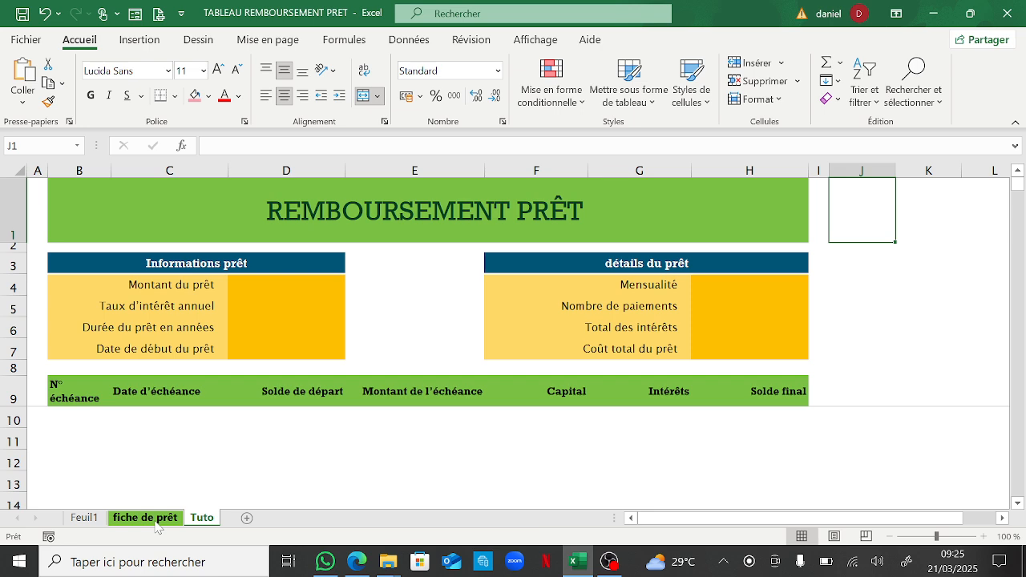
left_click(202, 518)
type("Dur")
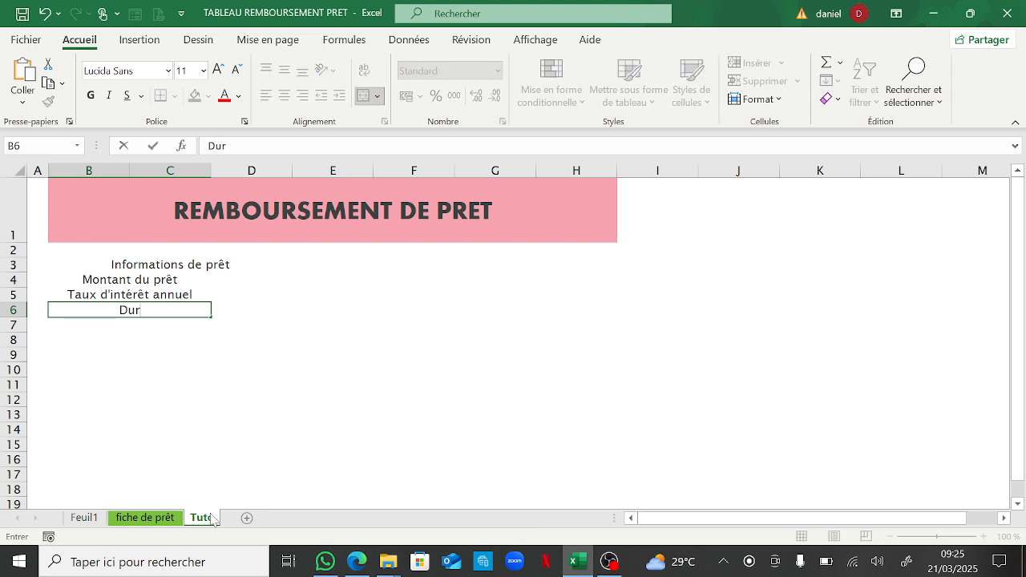
type("ée du prê")
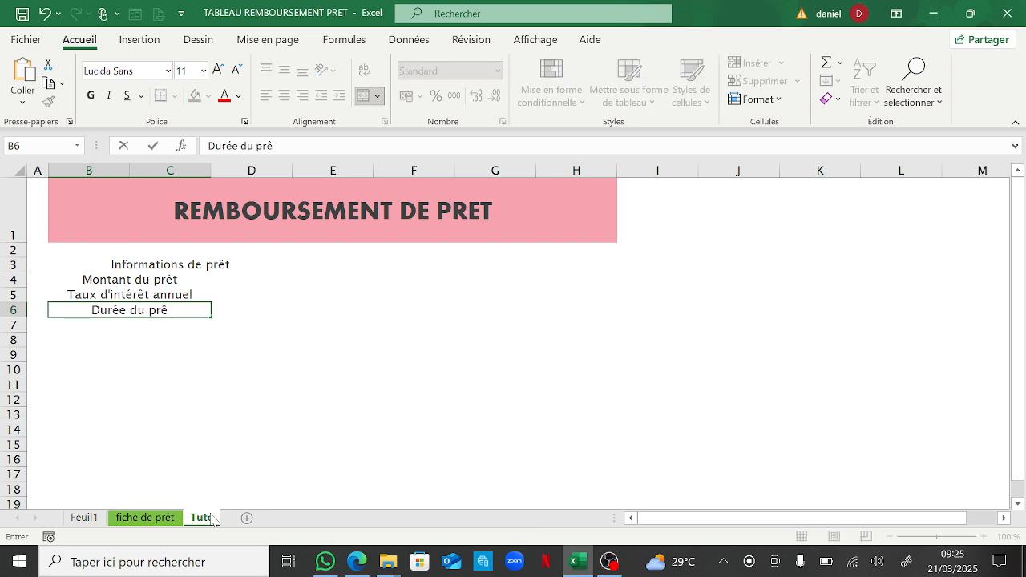
type("t en année")
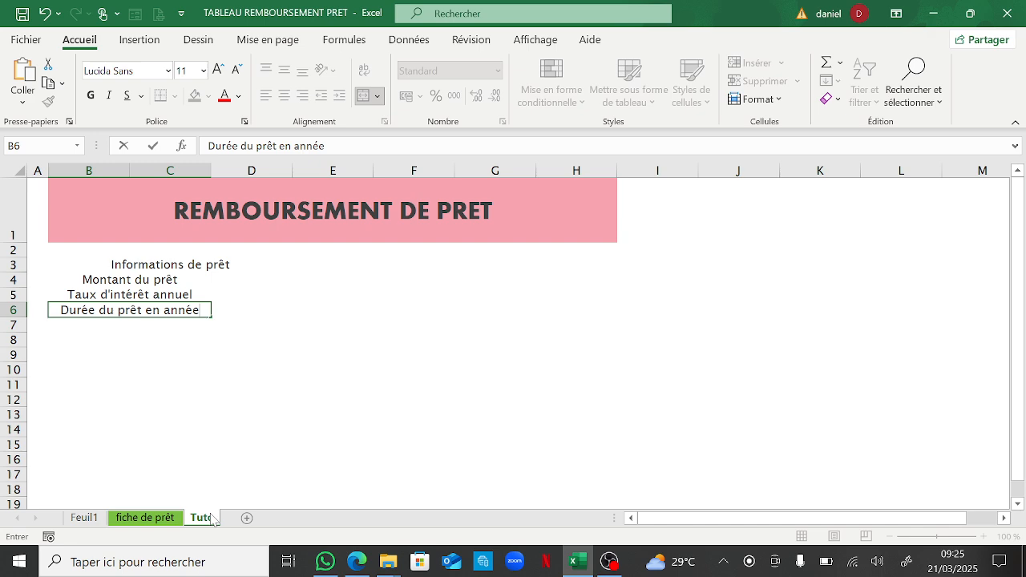
key("Return")
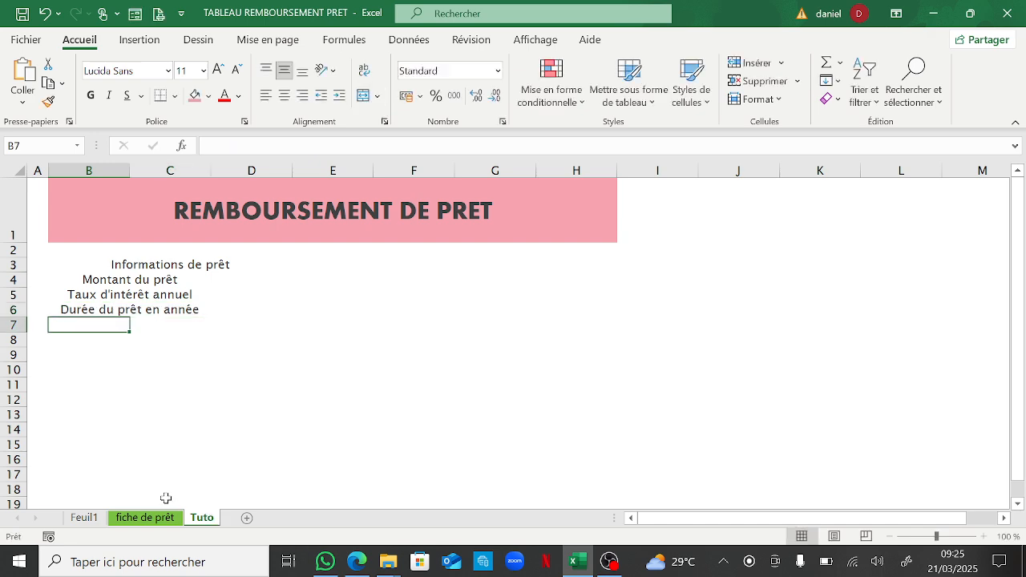
Step: Check the last loan information label on the "fiche de prêt" sheet and enter "Date de début du prêt" in B7 of "Tuto"
left_click(147, 517)
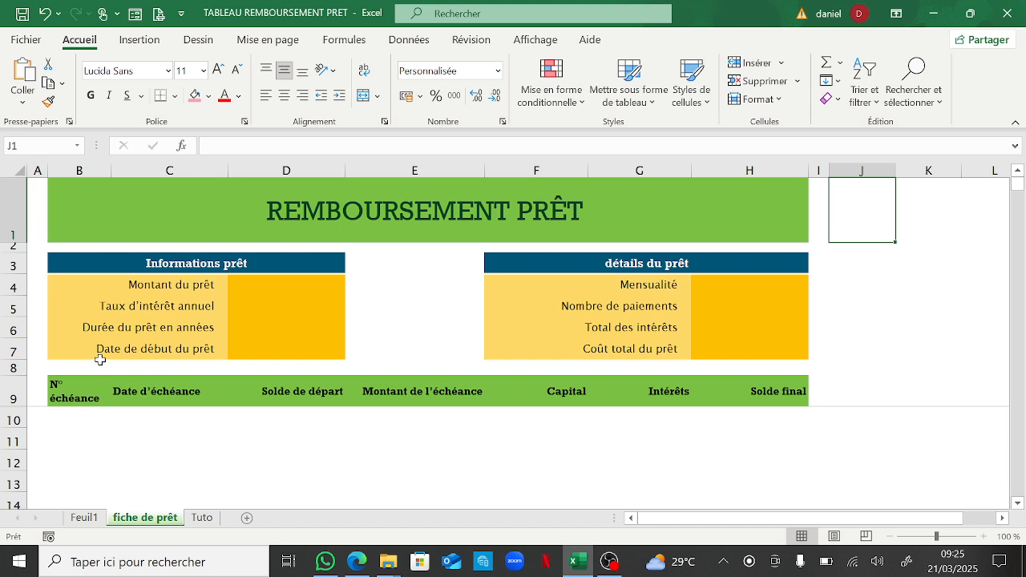
left_click(201, 517)
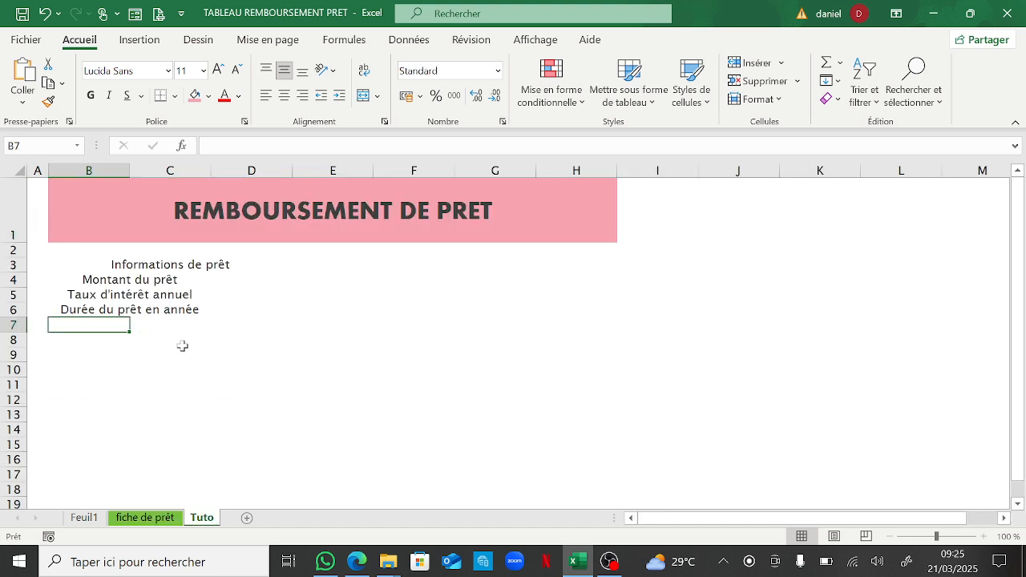
type("Date de début d")
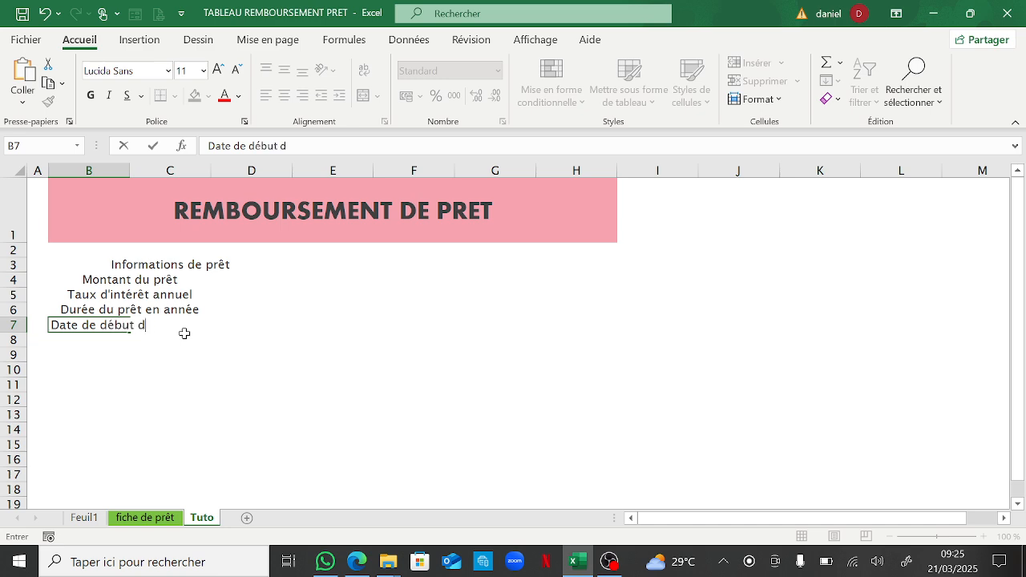
type("u prêt")
key("Return")
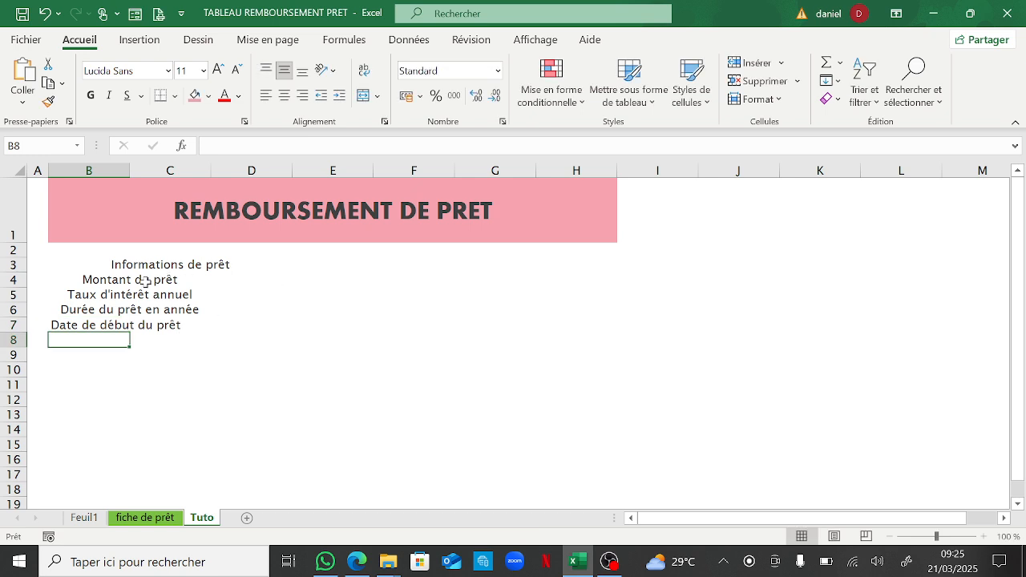
Step: Examine the input cells D4 to D7 beside the loan information labels on the "fiche de prêt" sheet
left_click_drag(145, 280, 188, 323)
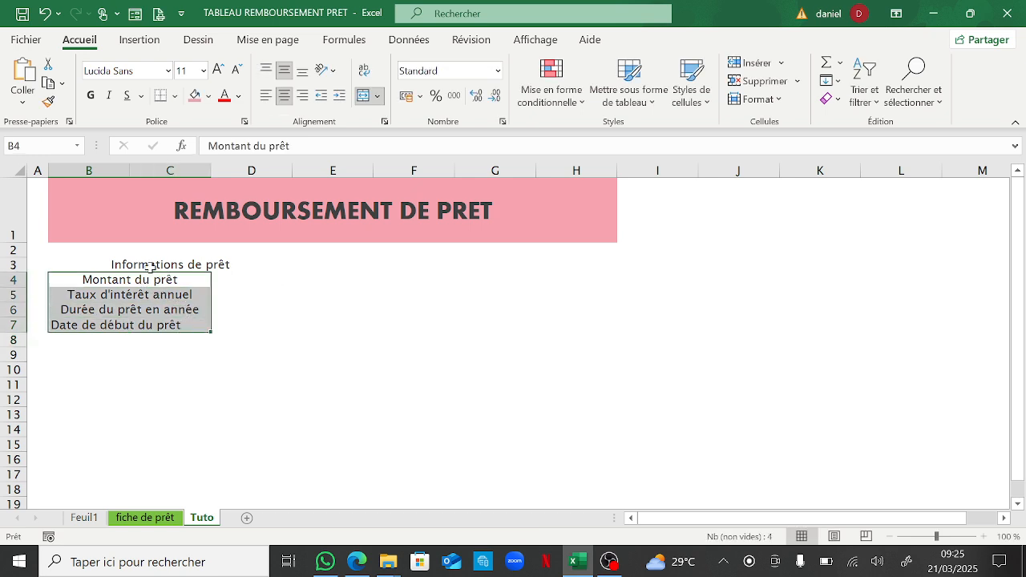
left_click(150, 267)
key("alt+Tab")
key("alt+Tab")
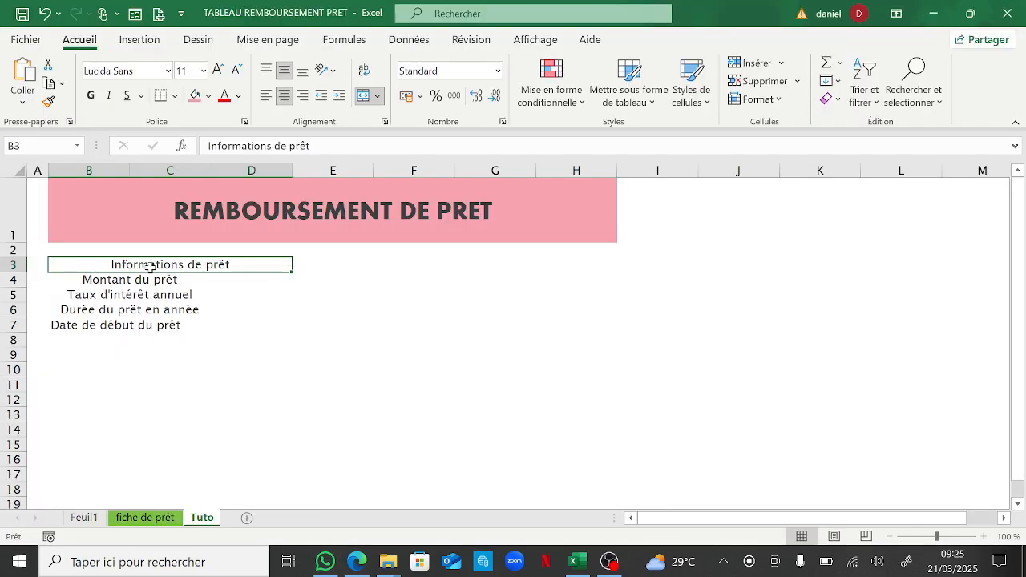
left_click(154, 518)
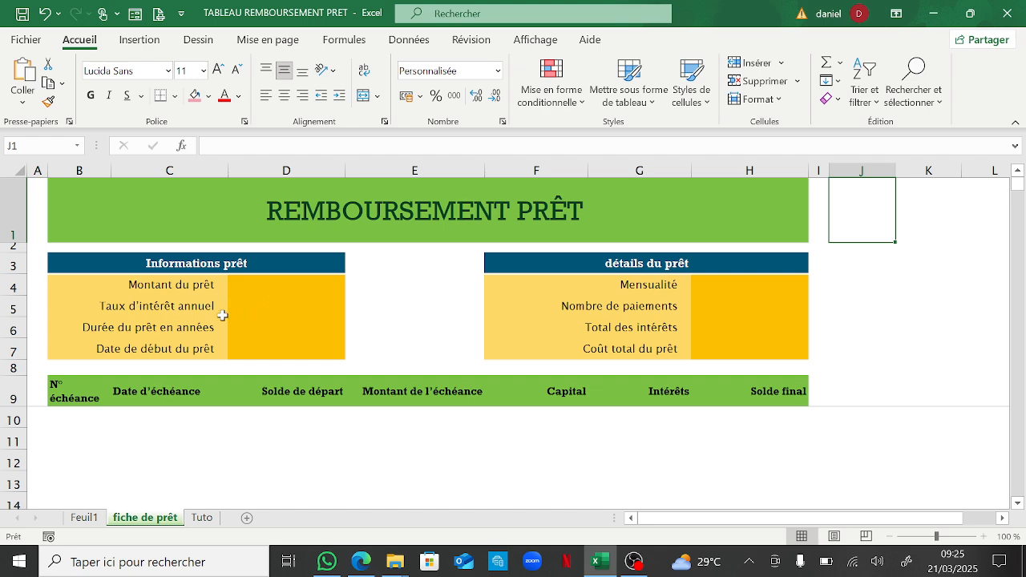
left_click(287, 289)
left_click(260, 306)
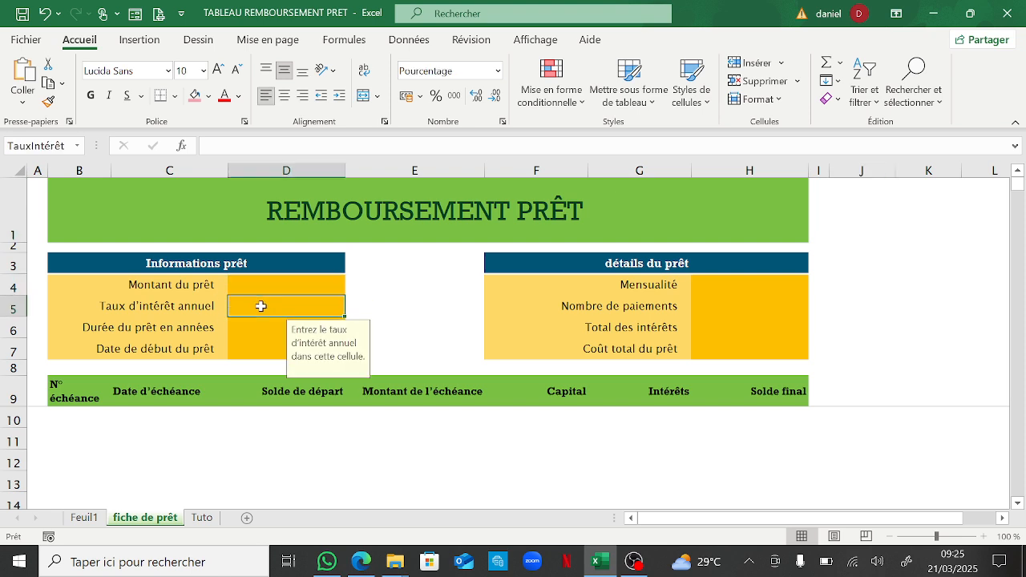
left_click(257, 328)
left_click(254, 349)
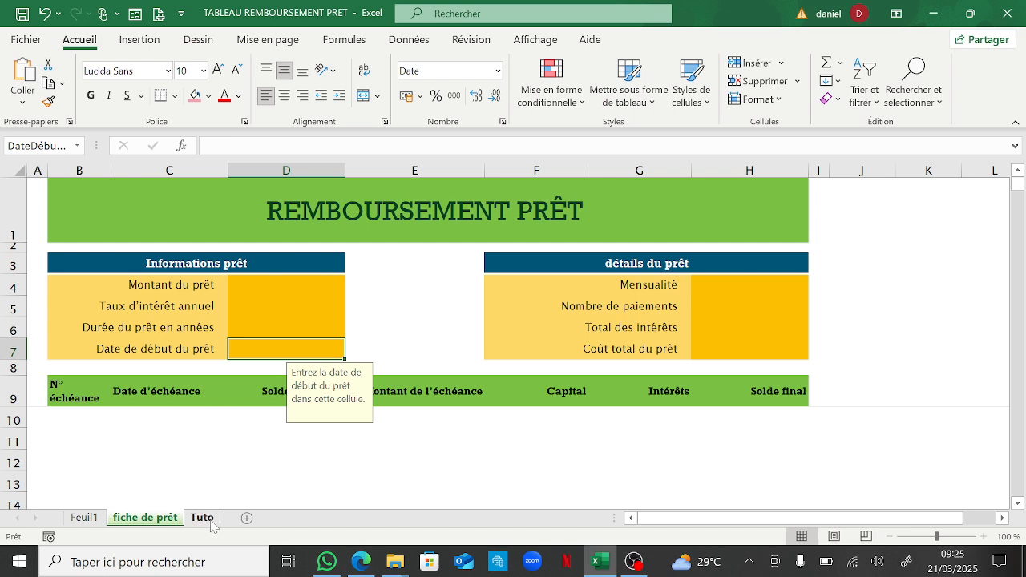
Step: Fill the loan information label cells B4:C7 on the "Tuto" sheet with light orange
left_click(210, 522)
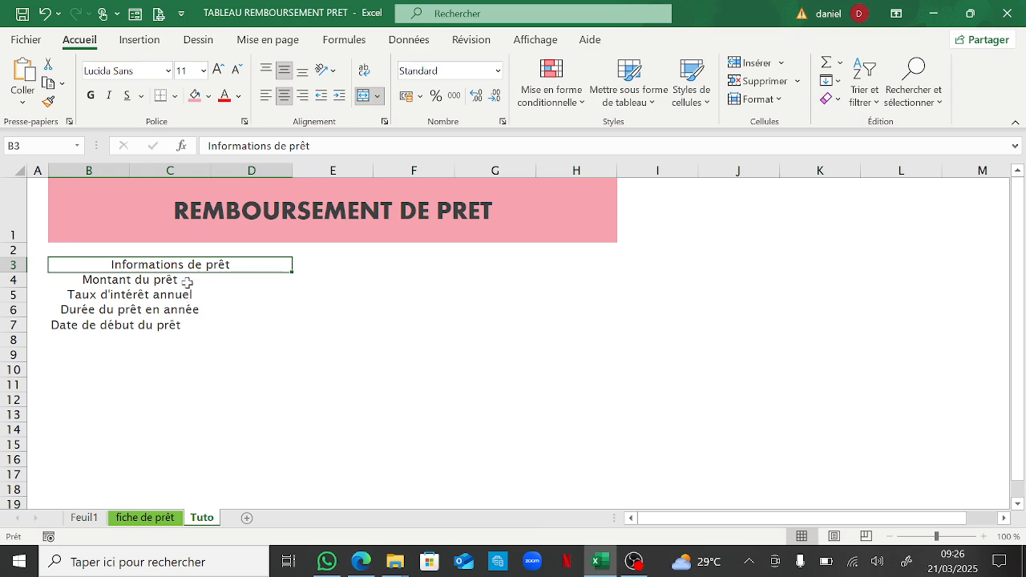
left_click_drag(187, 279, 196, 324)
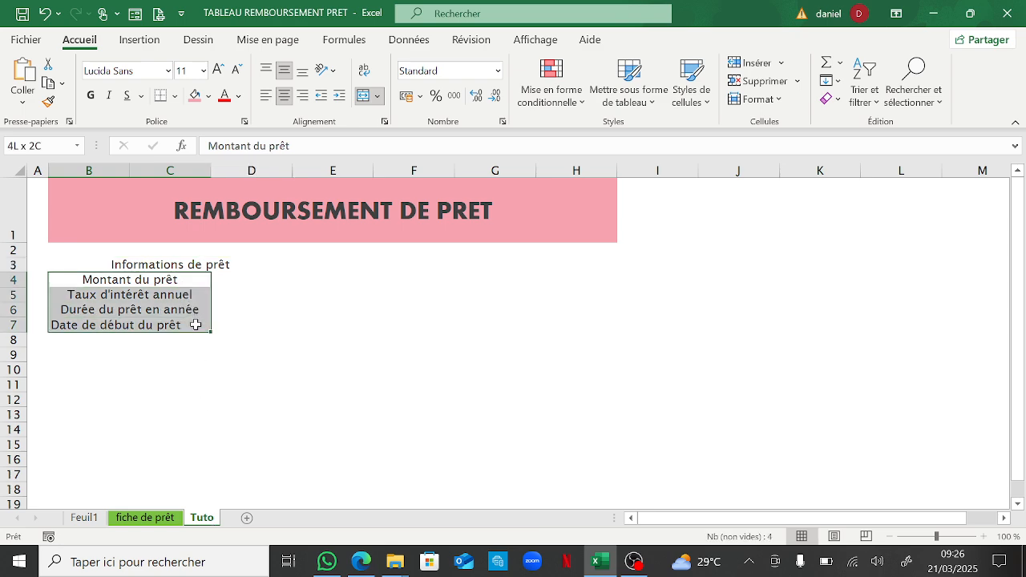
left_click(209, 96)
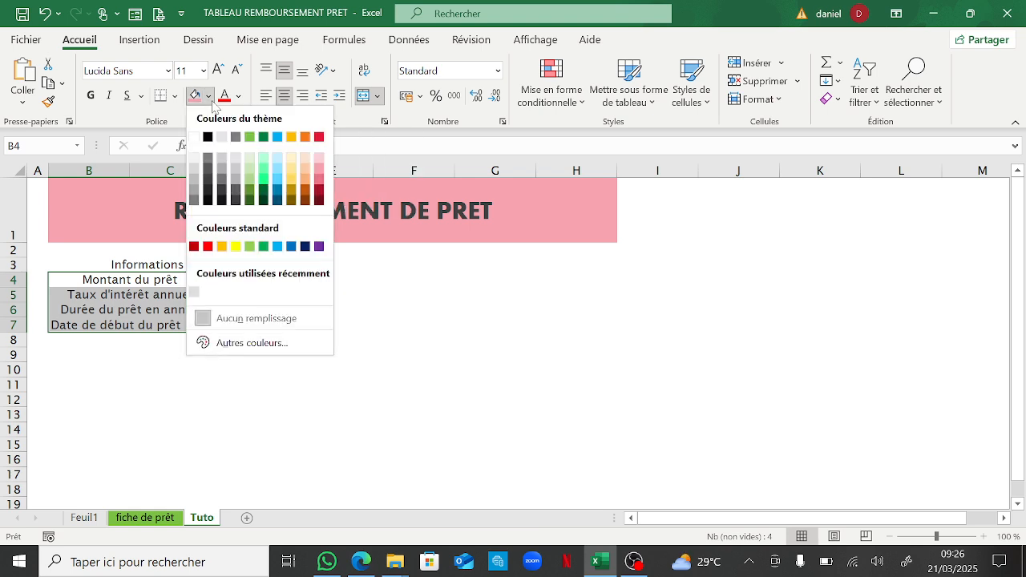
left_click(305, 172)
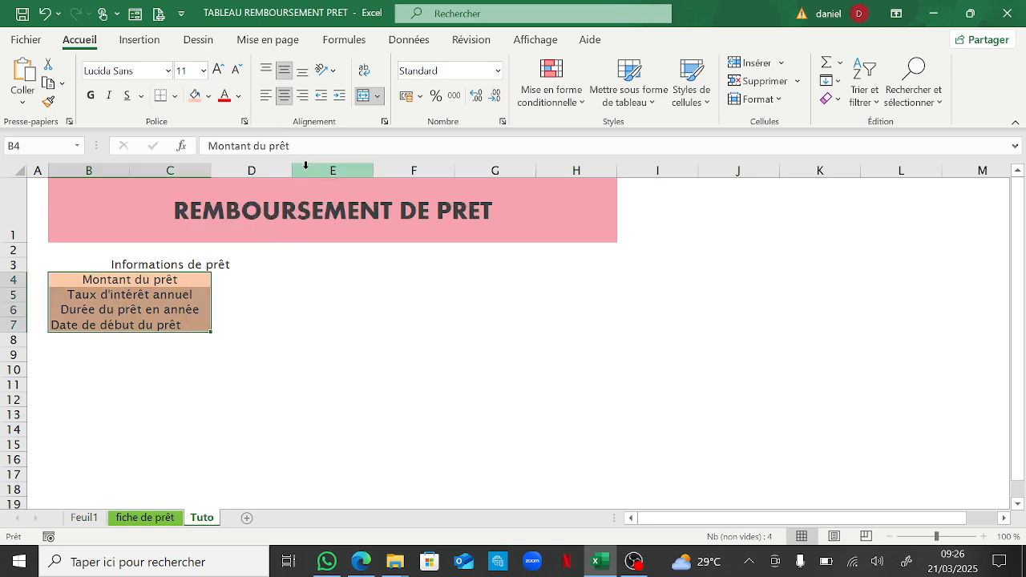
Step: Fill the input cells D4:D7 beside the labels with a paler peach shade
left_click_drag(234, 277, 252, 321)
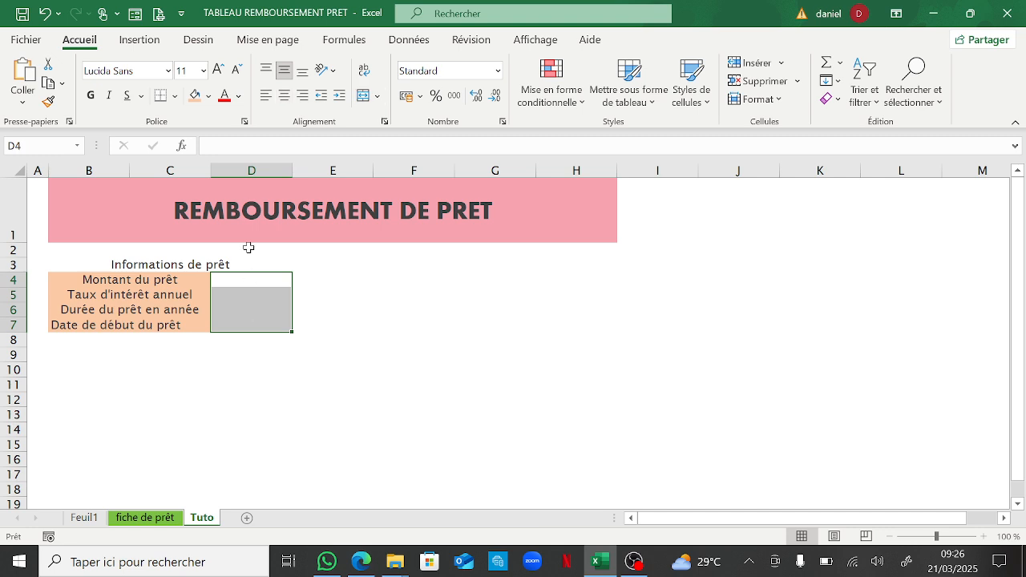
left_click(208, 96)
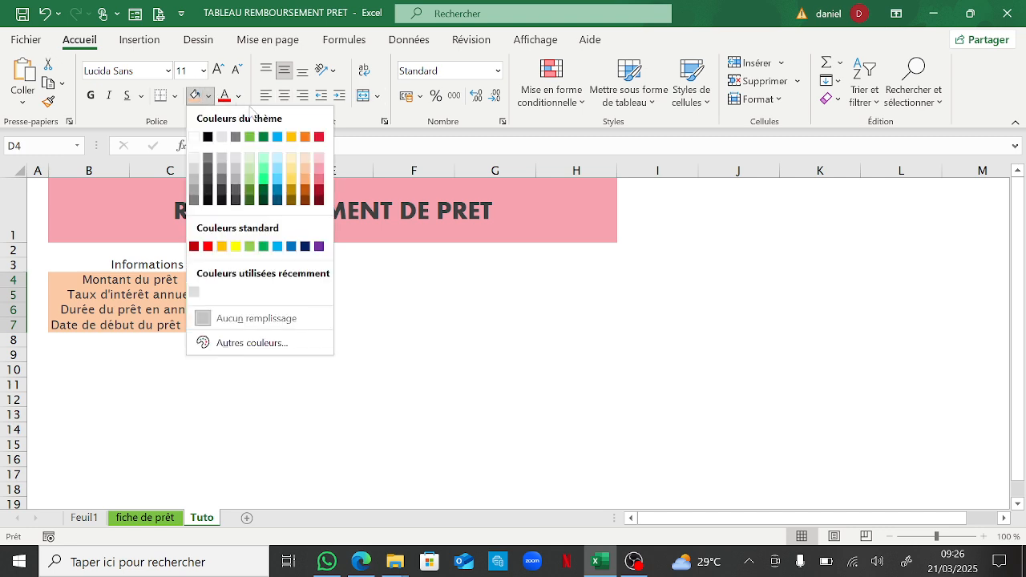
left_click(318, 160)
left_click(233, 372)
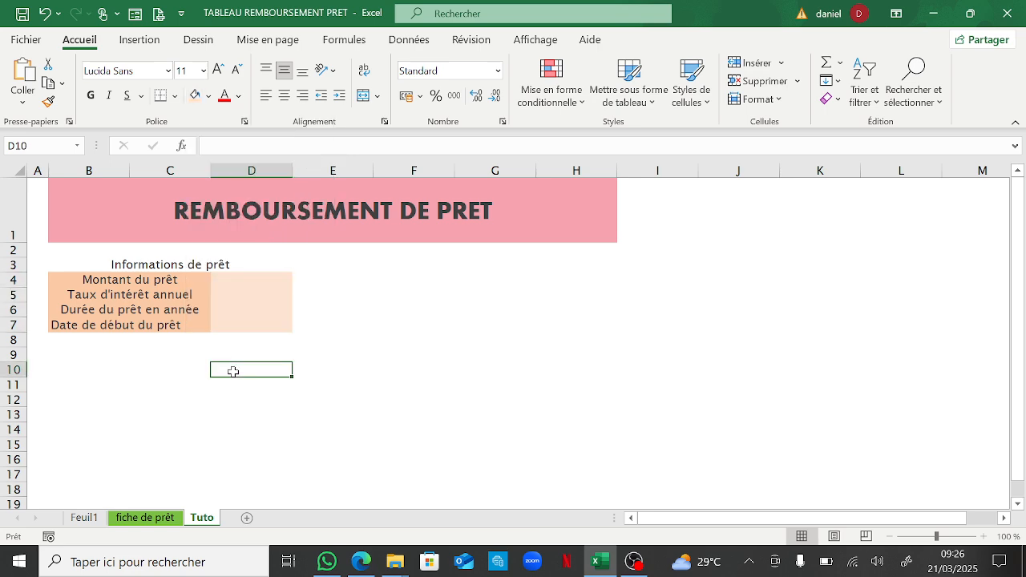
Step: Fill the merged "Informations de prêt" header in row 3 with theme blue
left_click(173, 261)
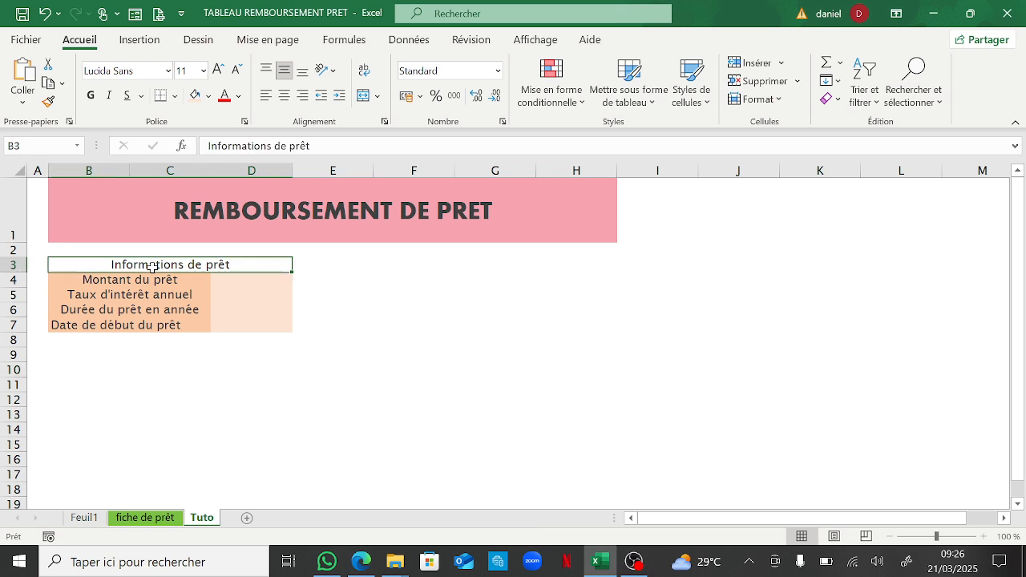
left_click(209, 97)
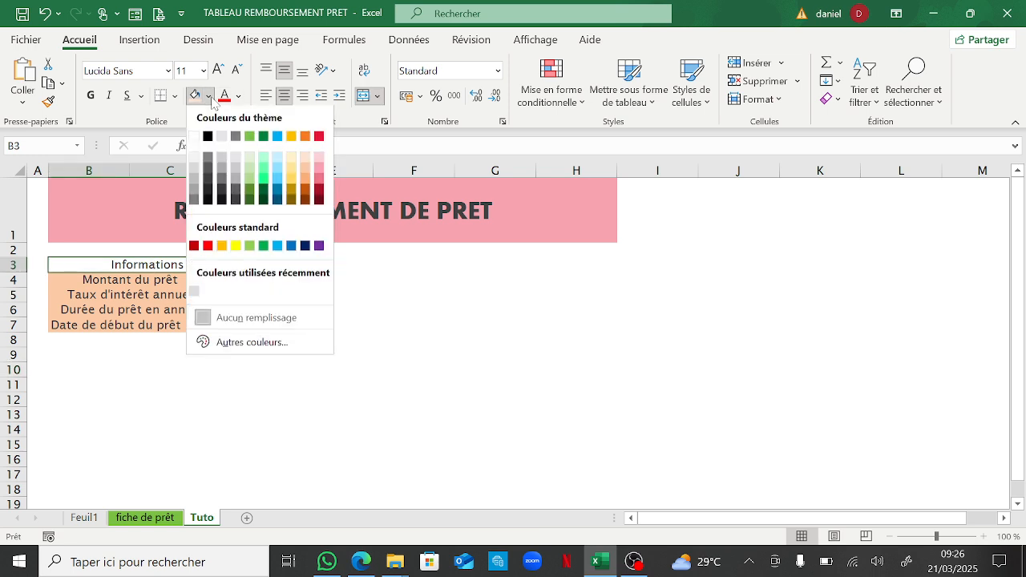
left_click(278, 138)
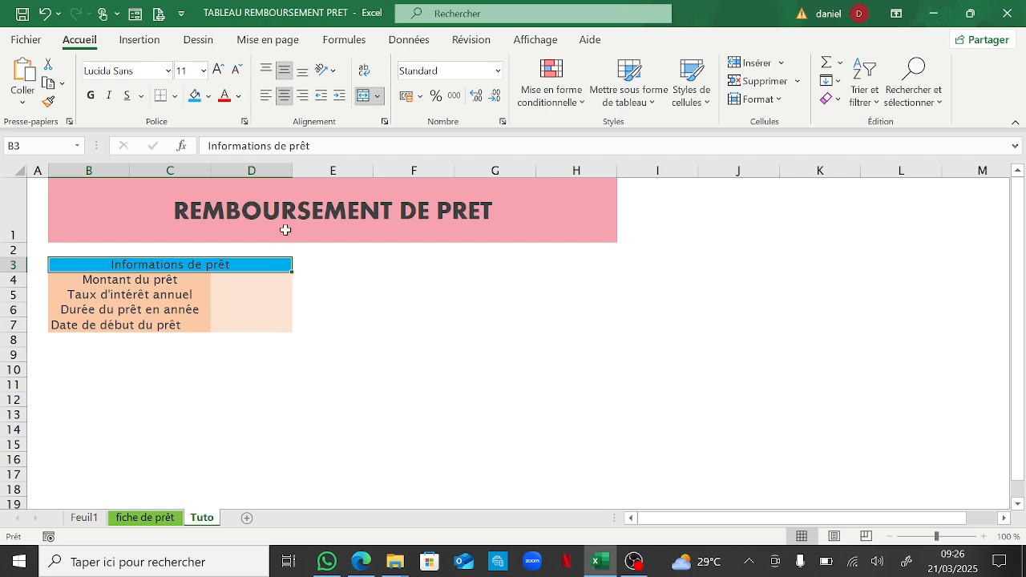
left_click(292, 408)
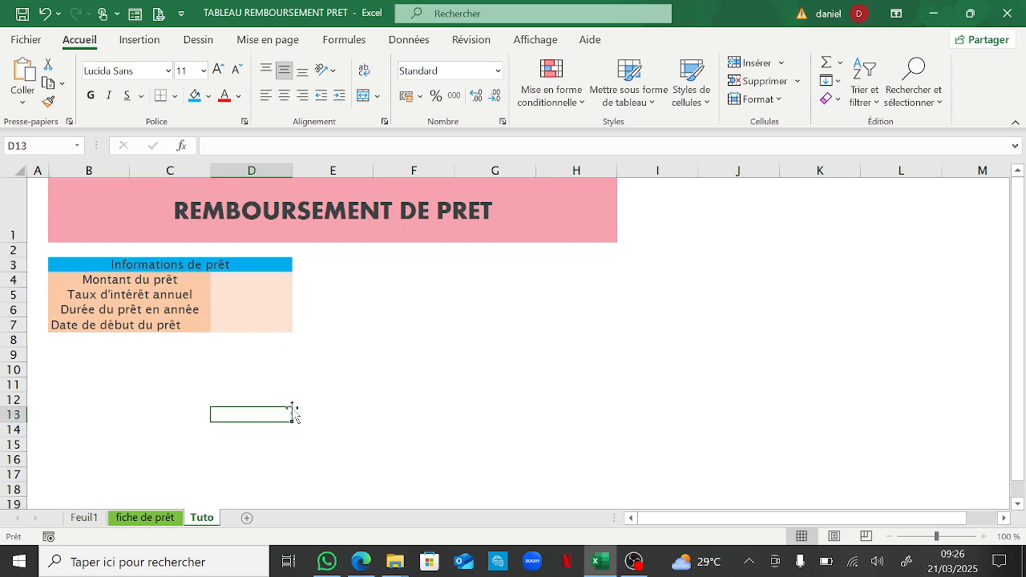
Step: Set the "Informations de prêt" header text to white, as on "fiche de prêt", and make row 3 slightly taller
left_click(143, 520)
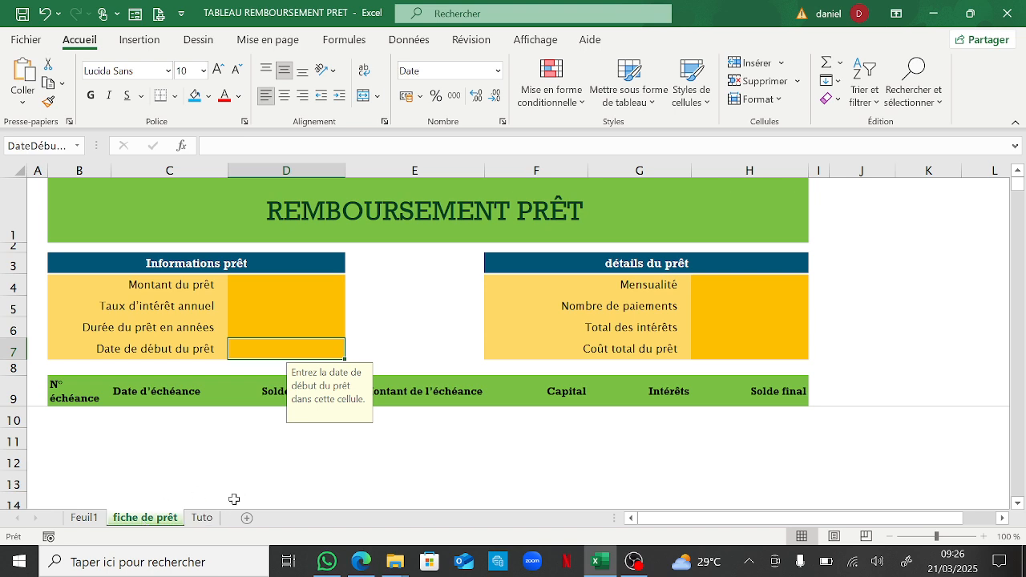
left_click(204, 519)
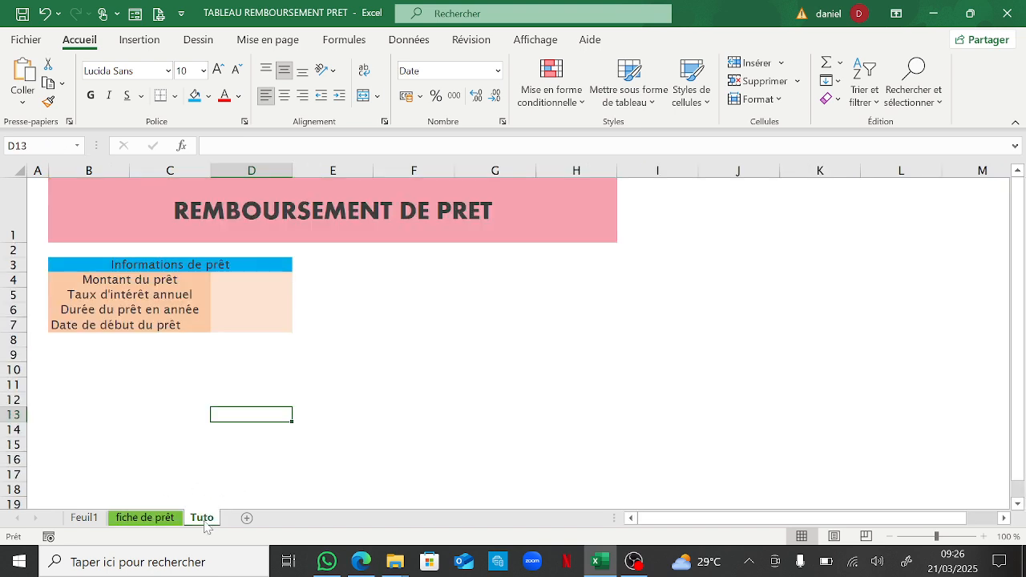
left_click(152, 263)
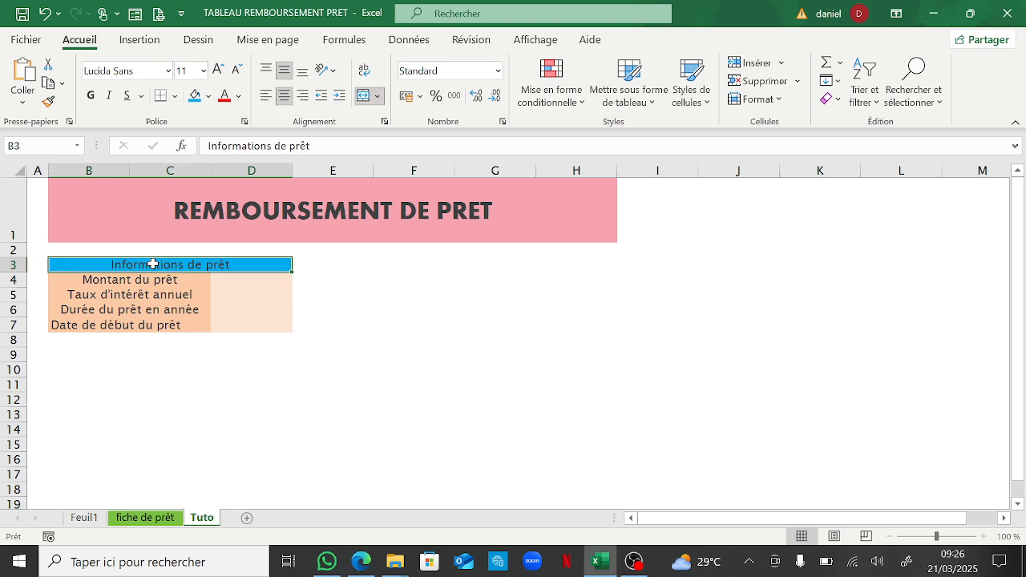
left_click(237, 97)
left_click(226, 160)
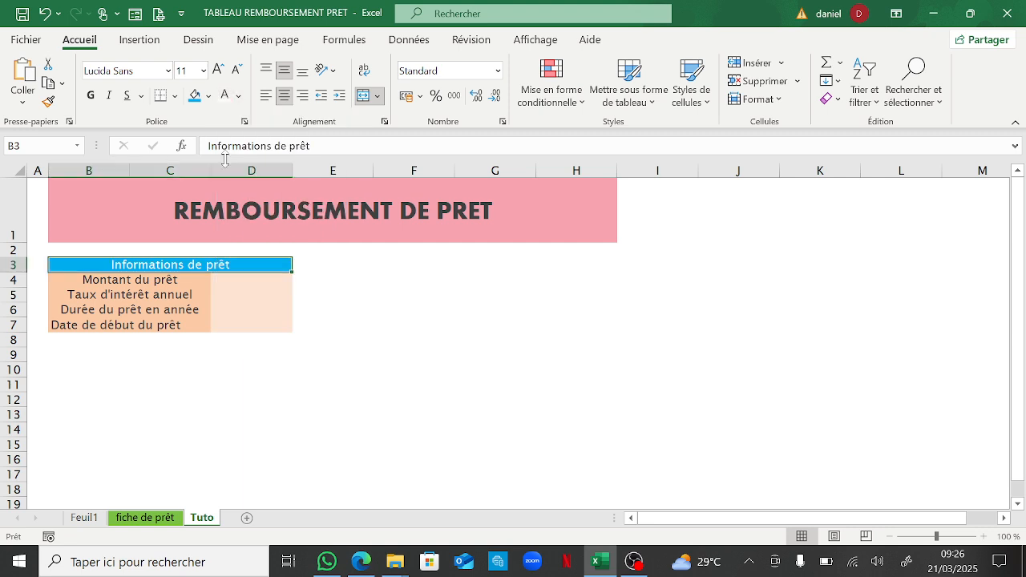
left_click_drag(19, 273, 19, 280)
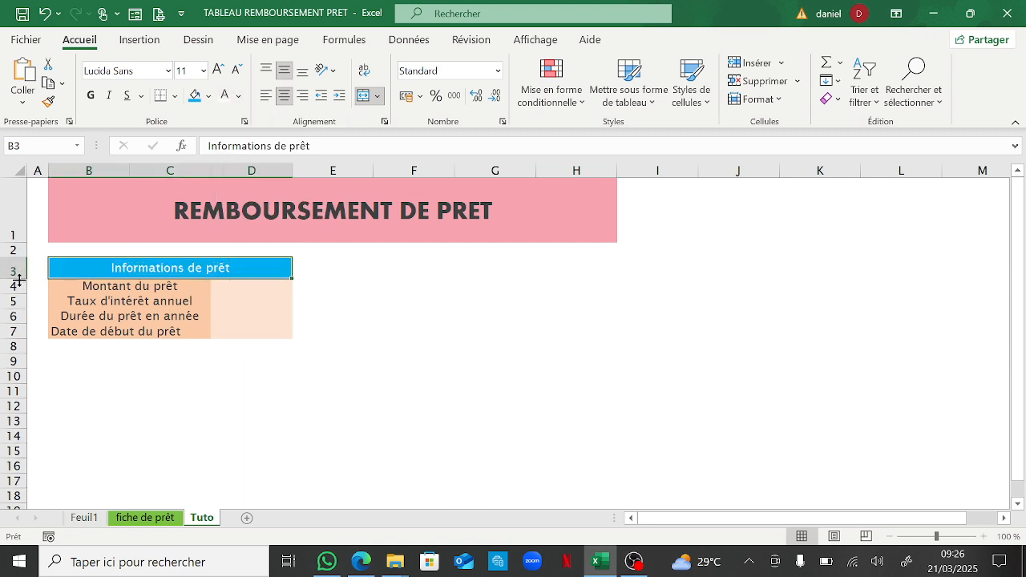
left_click(278, 370)
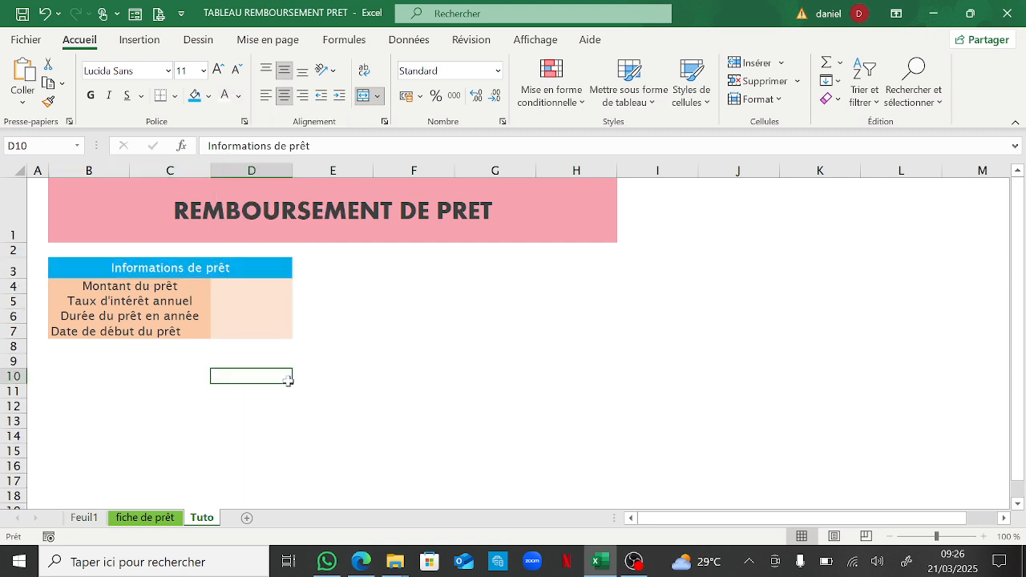
Step: Check the details block on "fiche de prêt", and add the header "Détails prêt" in merged and centred cells F3:H3 of "Tuto"
left_click(157, 522)
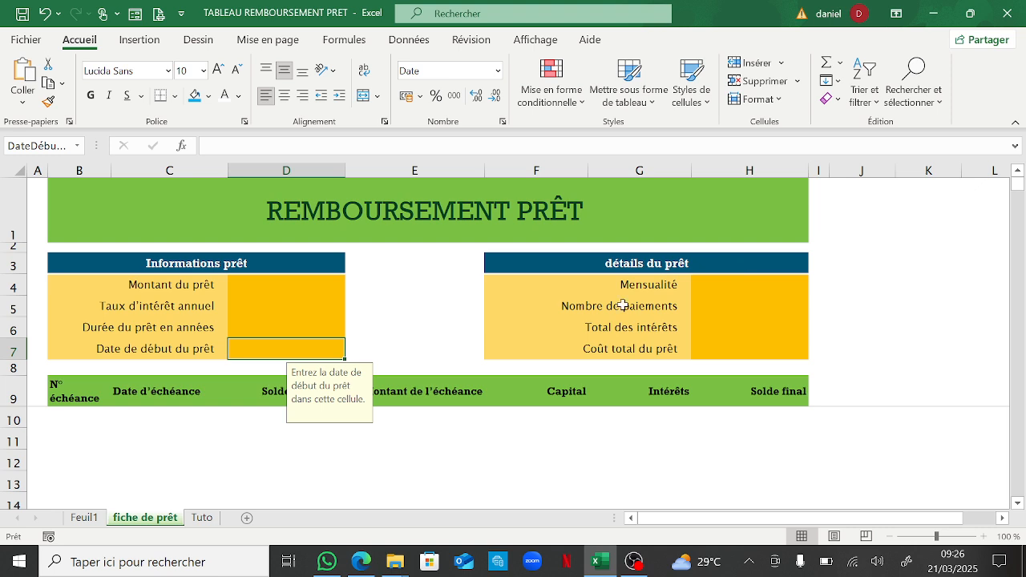
left_click(205, 519)
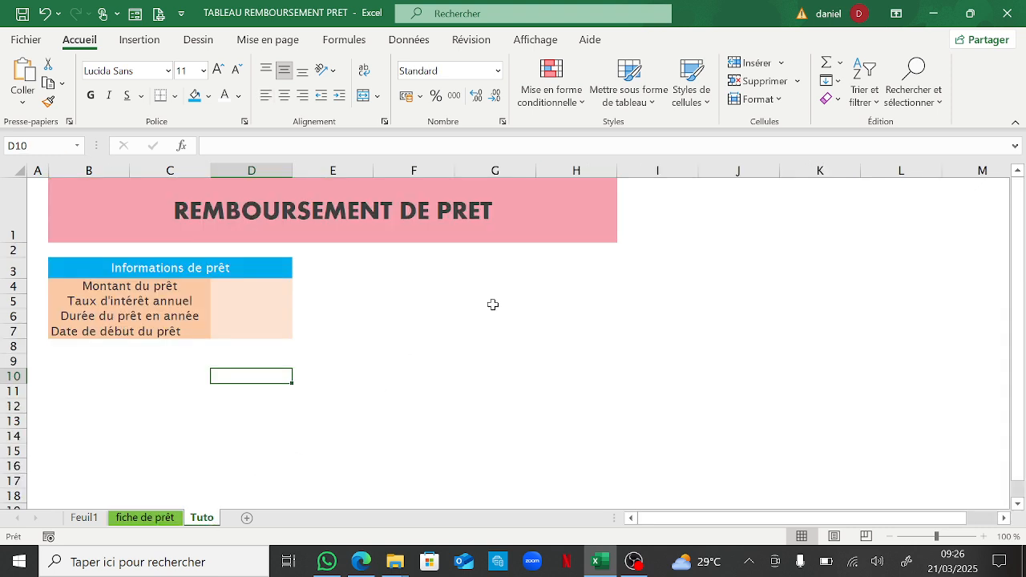
left_click(143, 517)
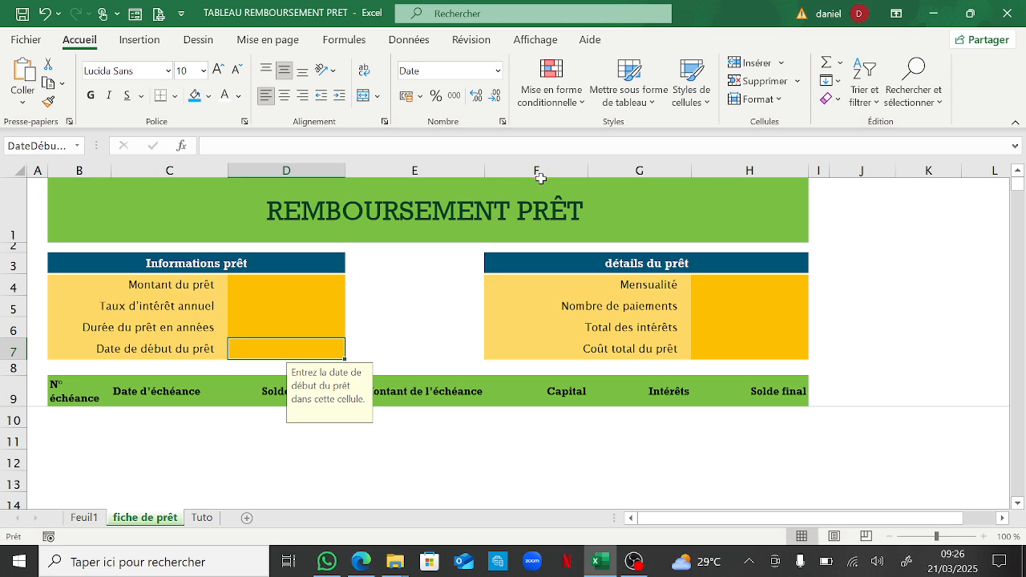
left_click(206, 521)
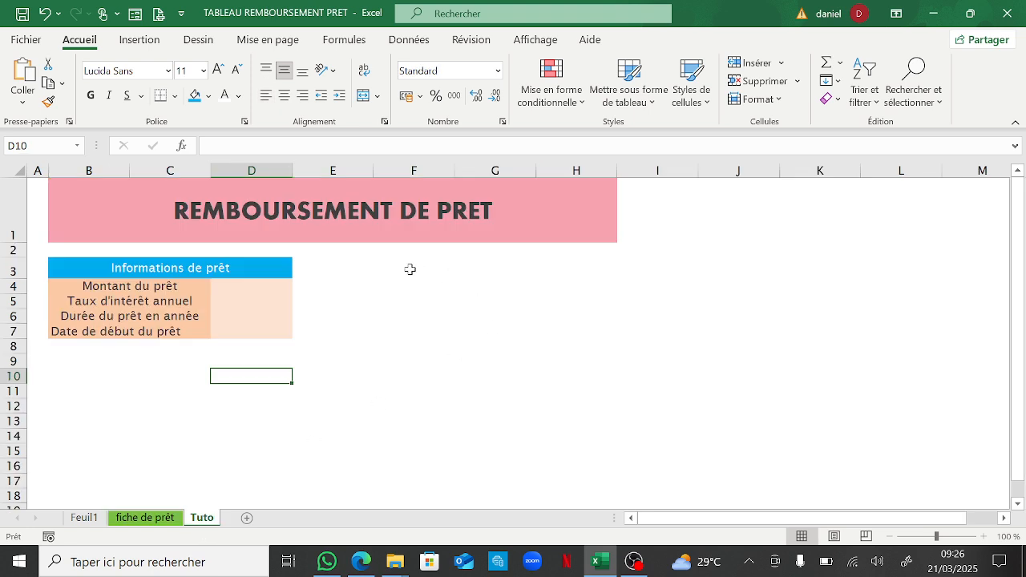
left_click_drag(410, 269, 580, 264)
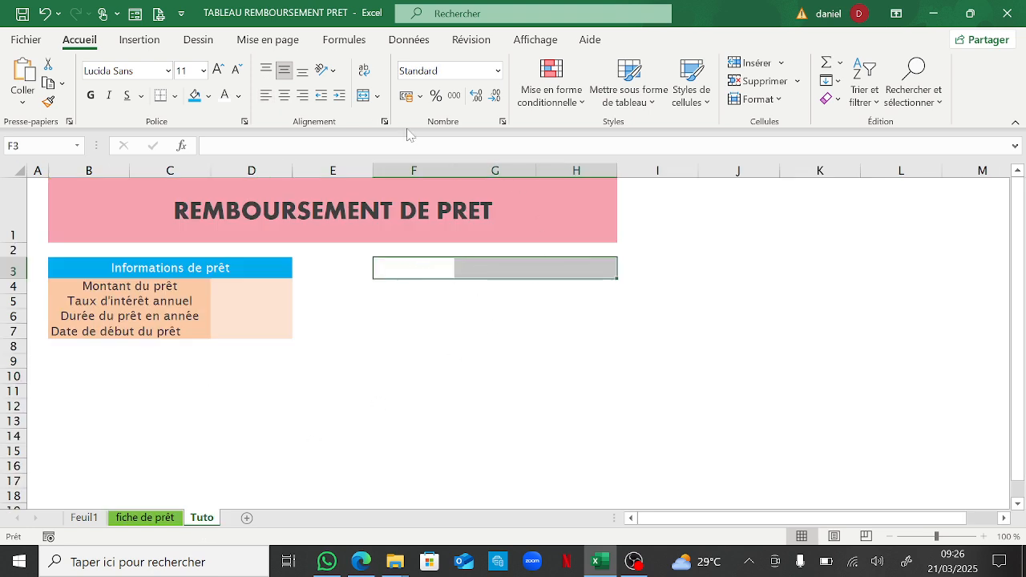
left_click(363, 95)
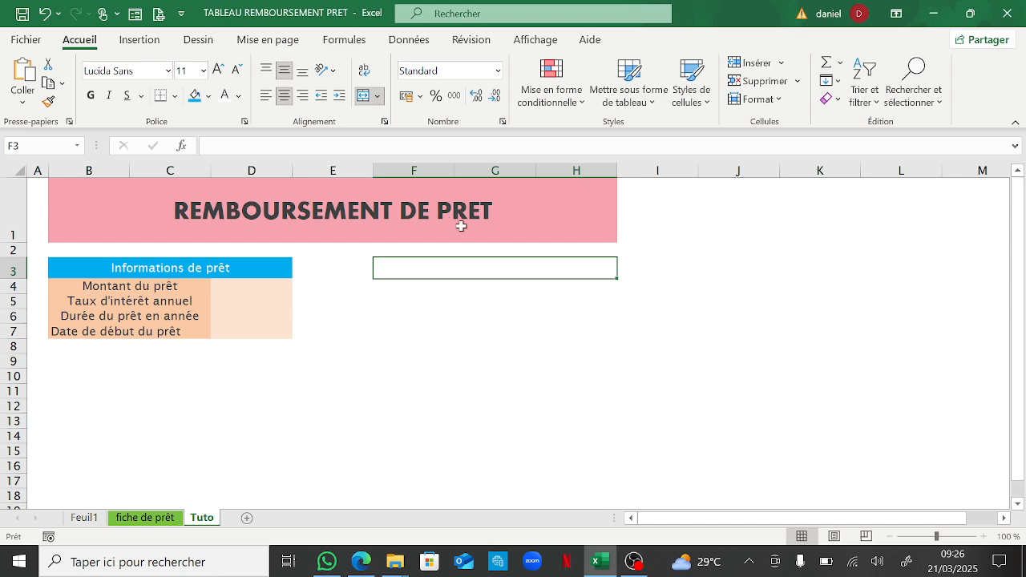
type("Détai")
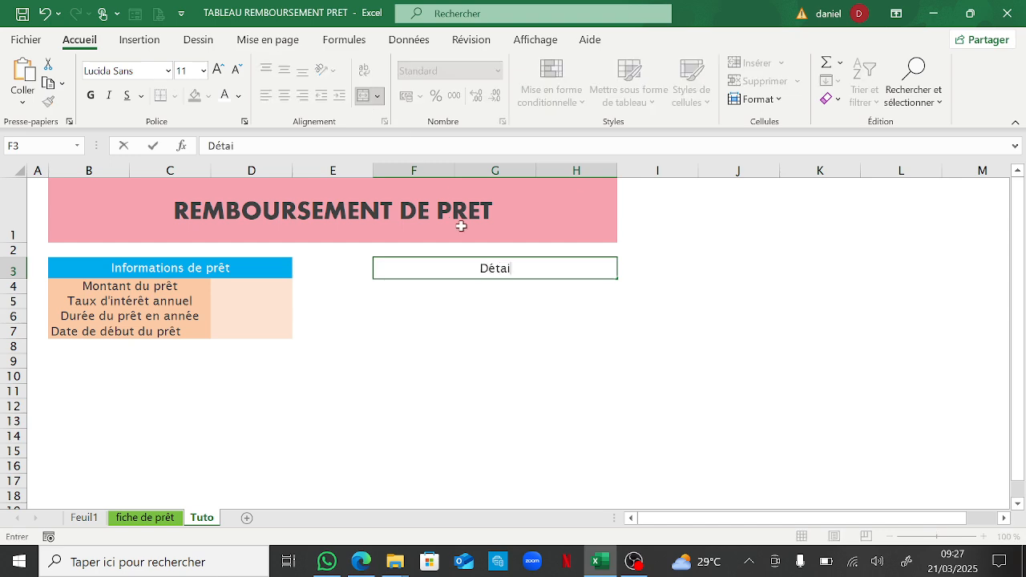
type("ls prêt")
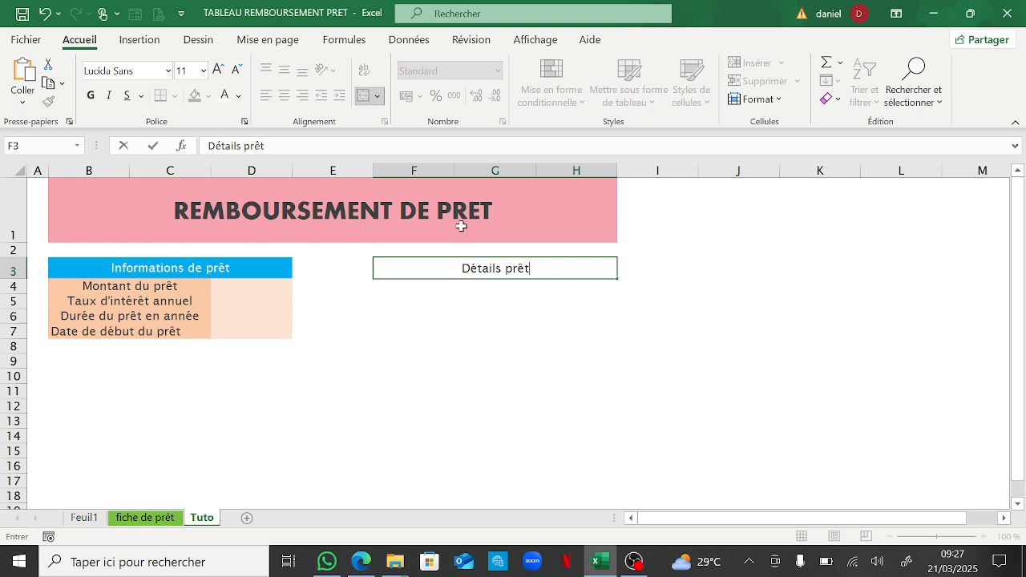
key("Return")
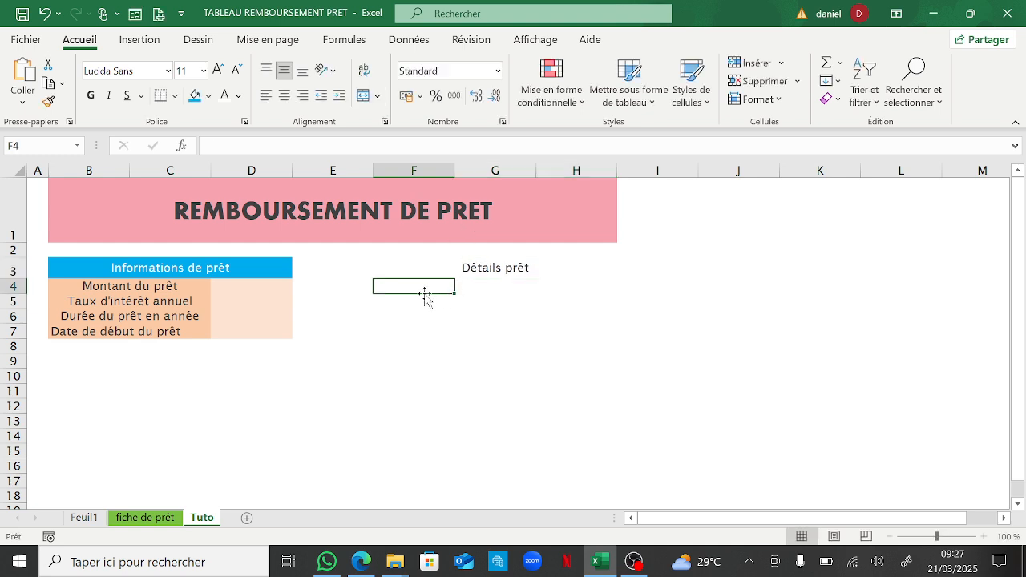
Step: Merge and centre columns F and G separately in rows 4, 5 and 6 under "Détails prêt", and select merged cell F4
left_click_drag(405, 287, 478, 286)
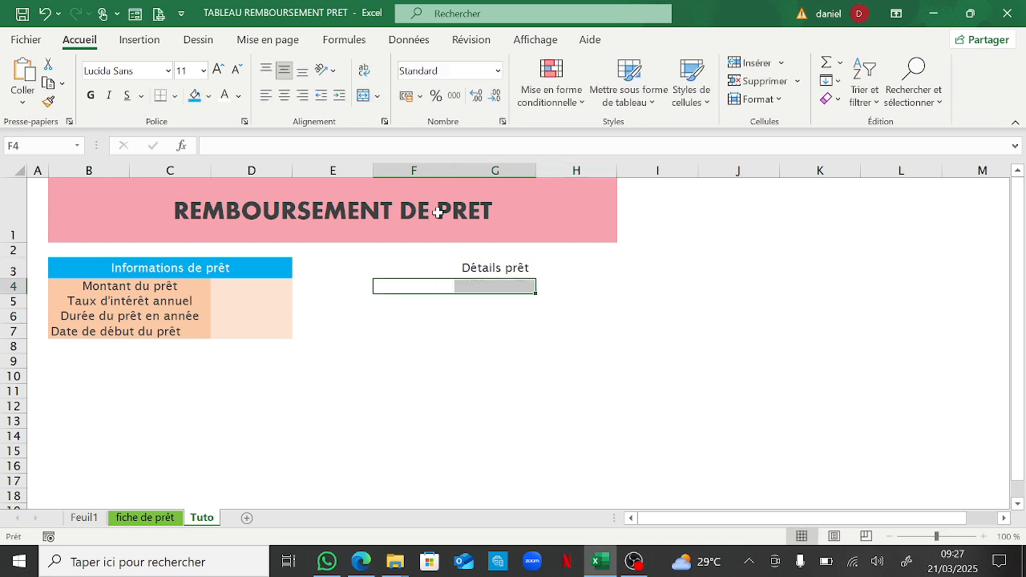
left_click(363, 95)
left_click_drag(400, 305, 496, 302)
left_click(363, 95)
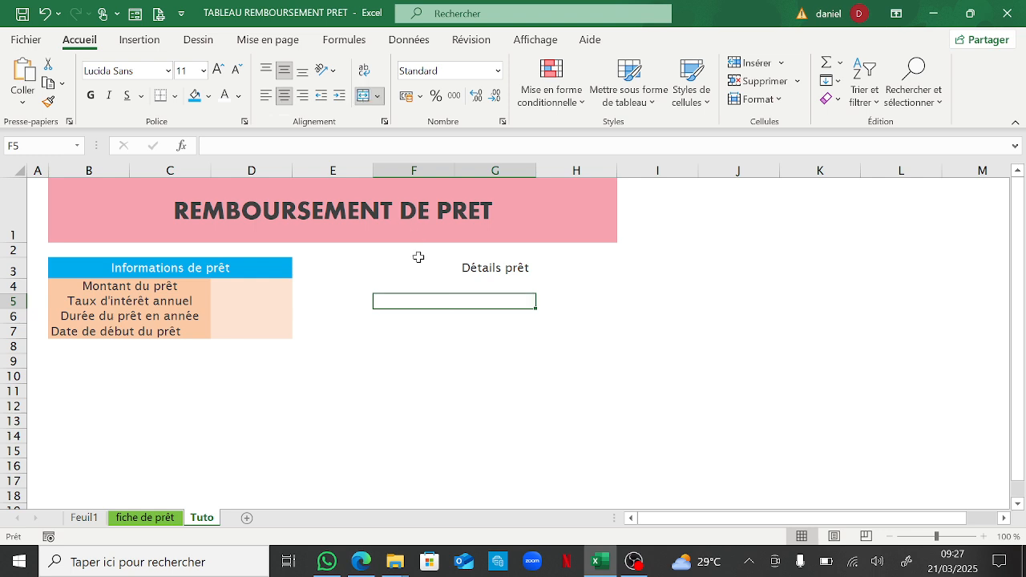
left_click_drag(400, 316, 516, 319)
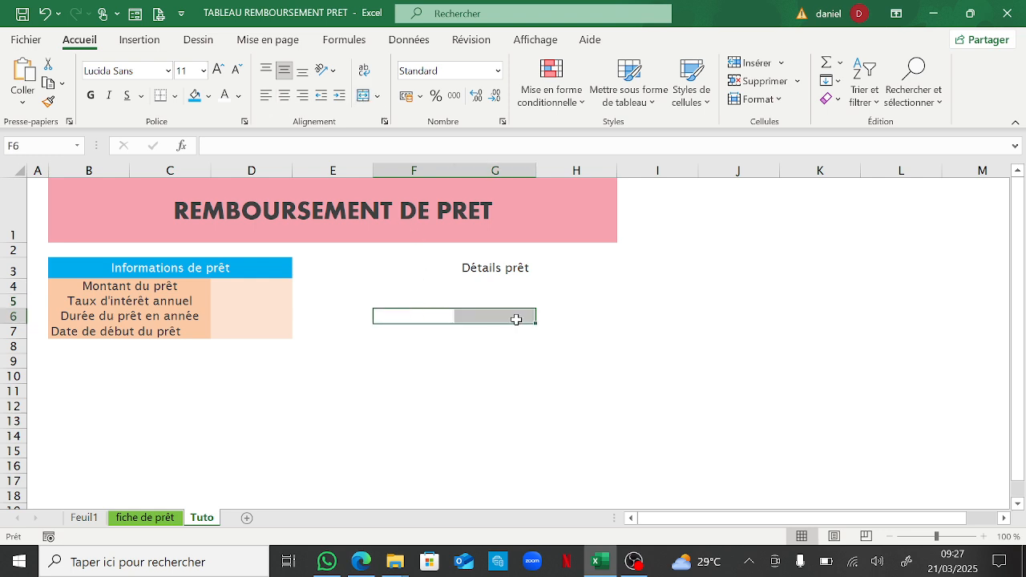
left_click(363, 96)
left_click(462, 282)
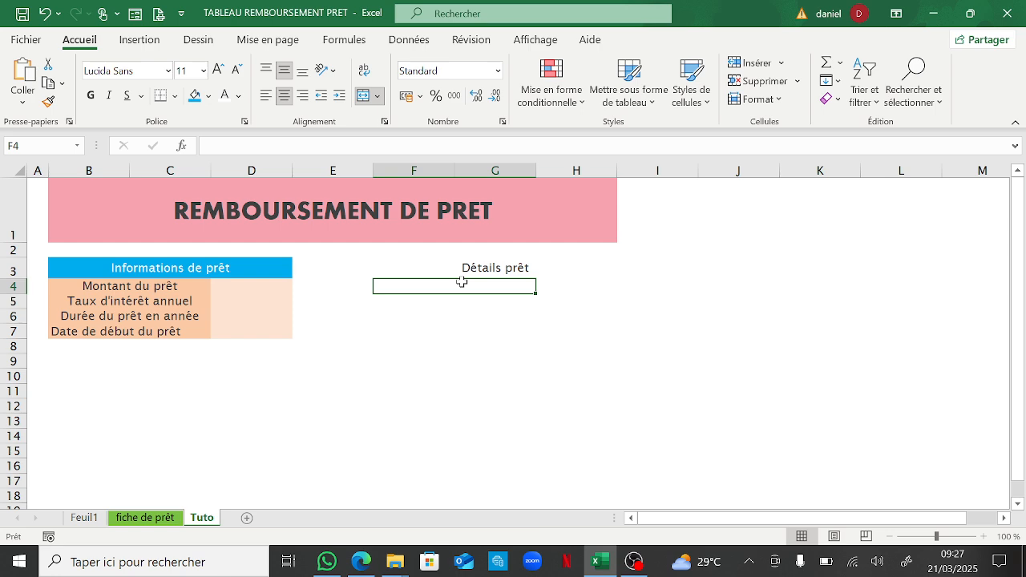
Step: Following the details block on "fiche de prêt", enter "Mensualités" in F4 and "Nombre de paiements" in F5 of "Tuto"
left_click(146, 517)
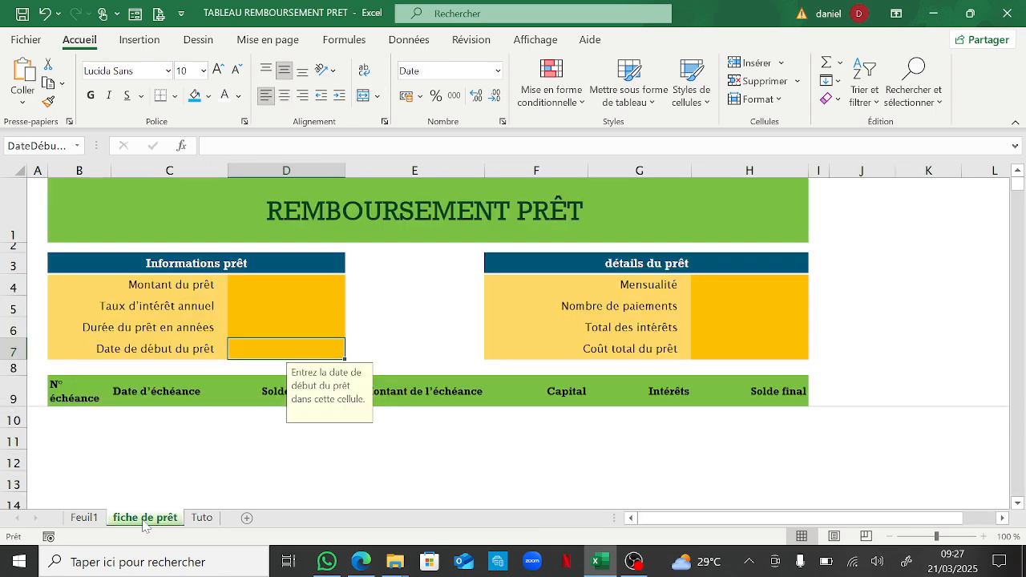
left_click(205, 519)
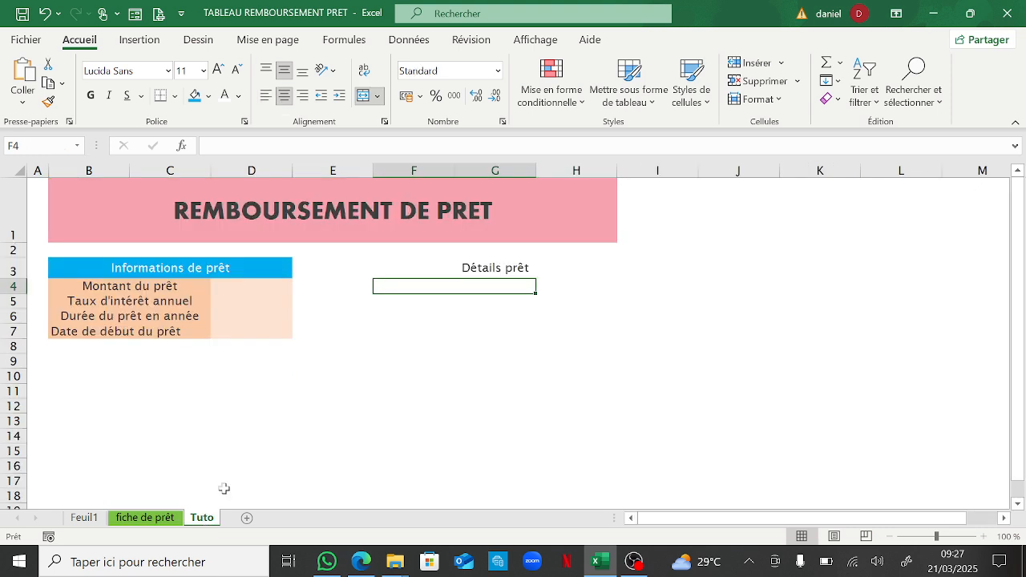
type("Mensua")
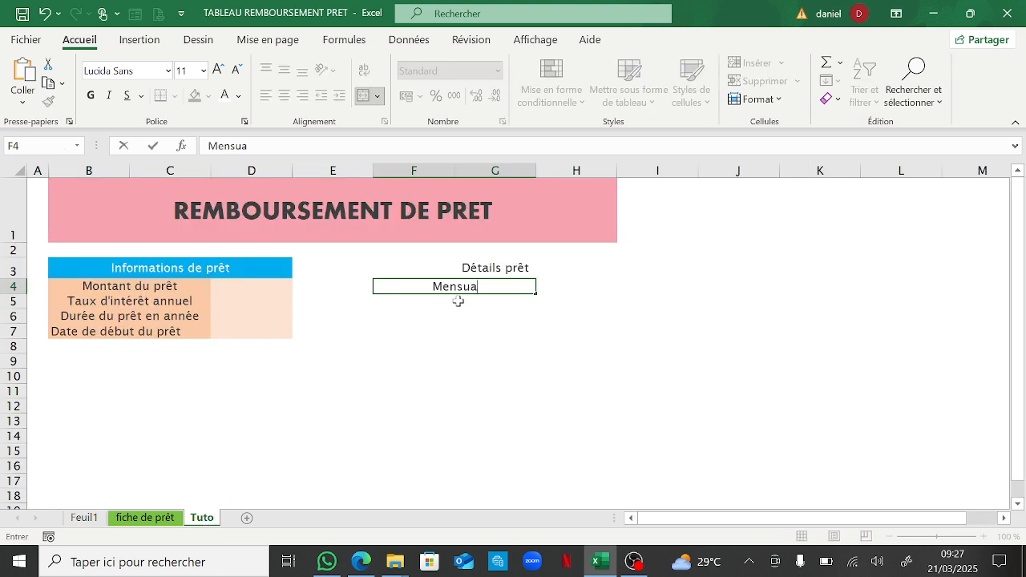
type("lités")
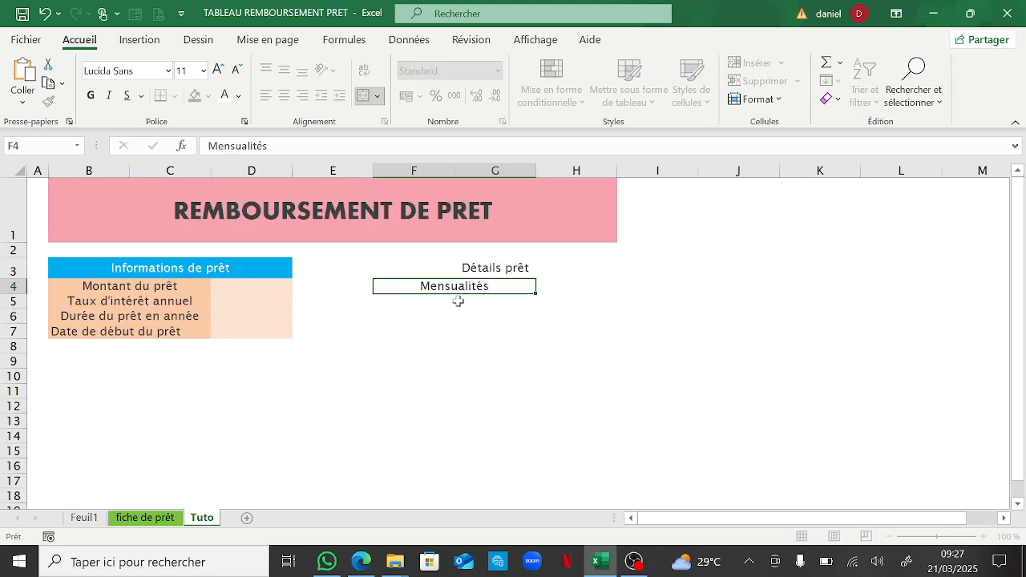
key("Return")
left_click(145, 518)
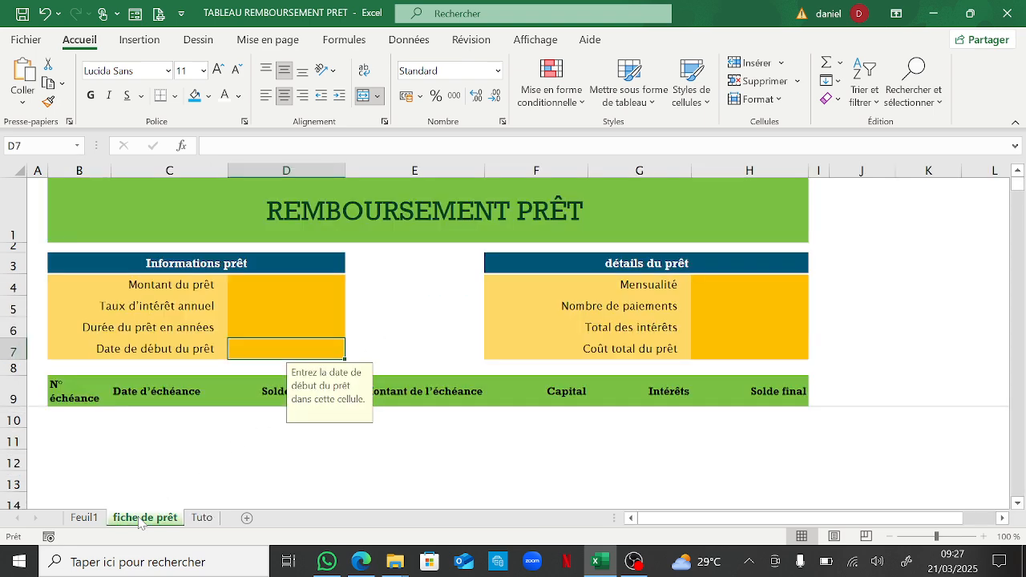
left_click(202, 518)
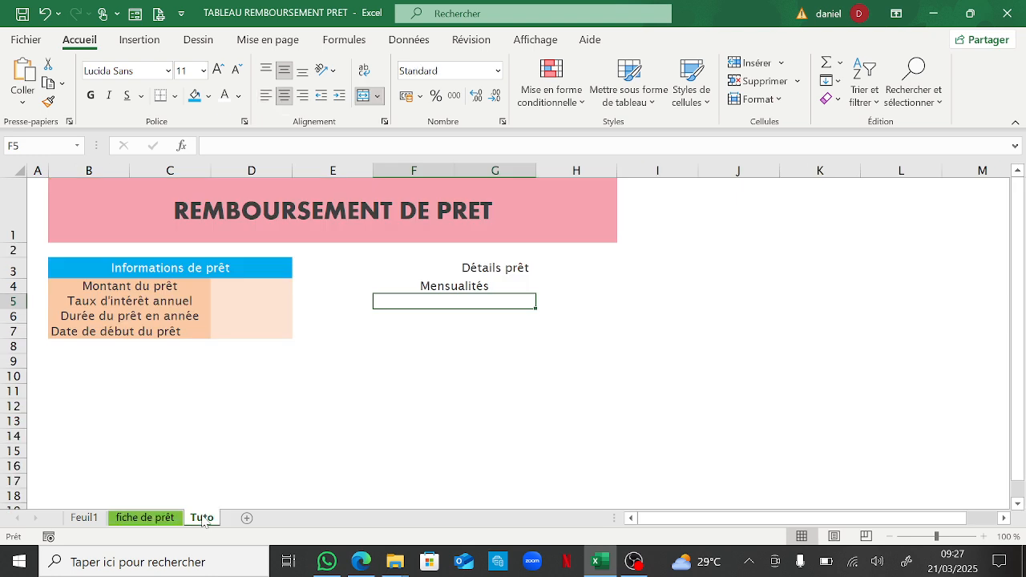
type("Nombre de")
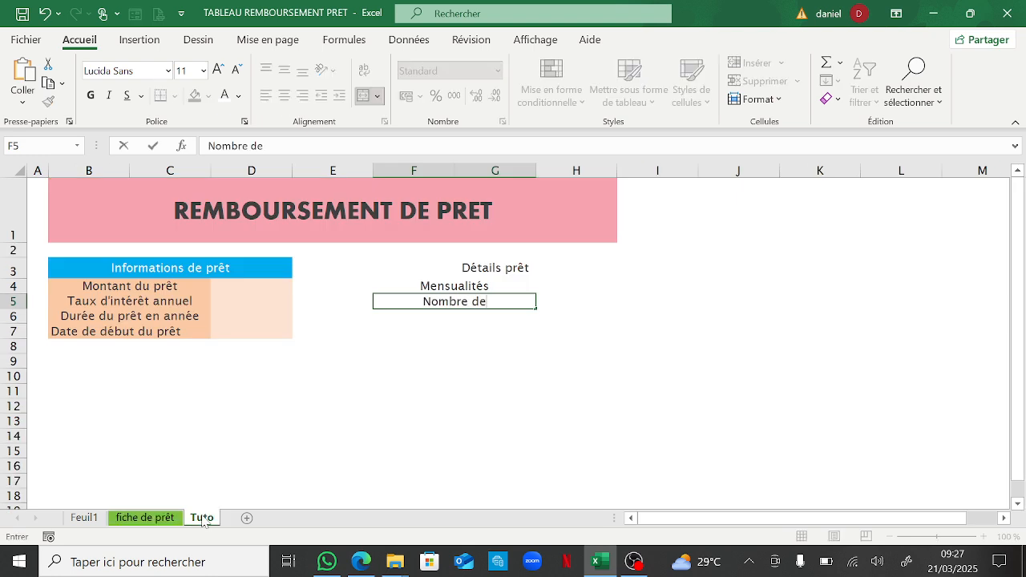
type(" paiem ents")
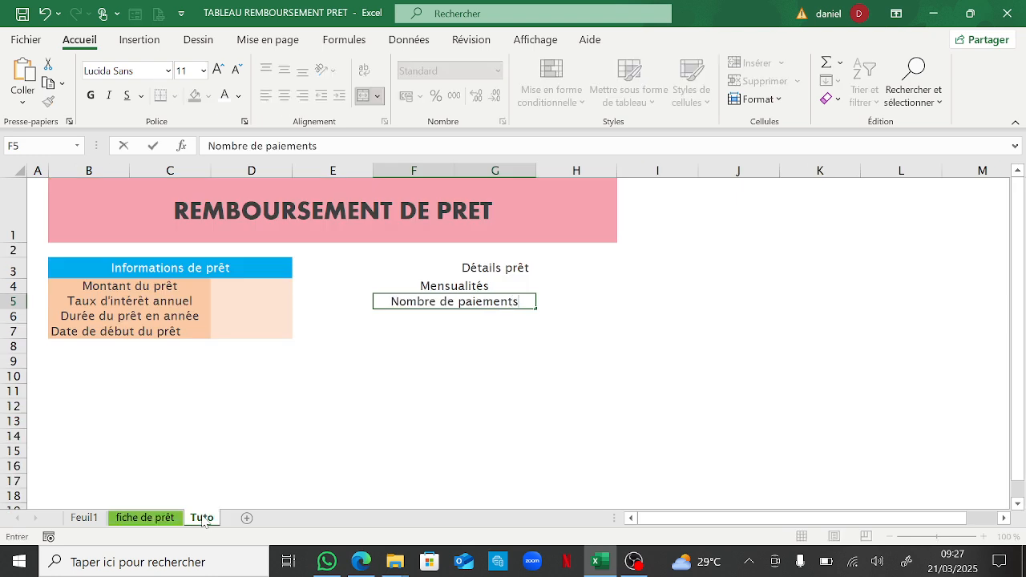
key("Return")
Step: Check the third label of the details block on "fiche de prêt" and enter "Total des intérêts" in F6 of "Tuto"
left_click(148, 518)
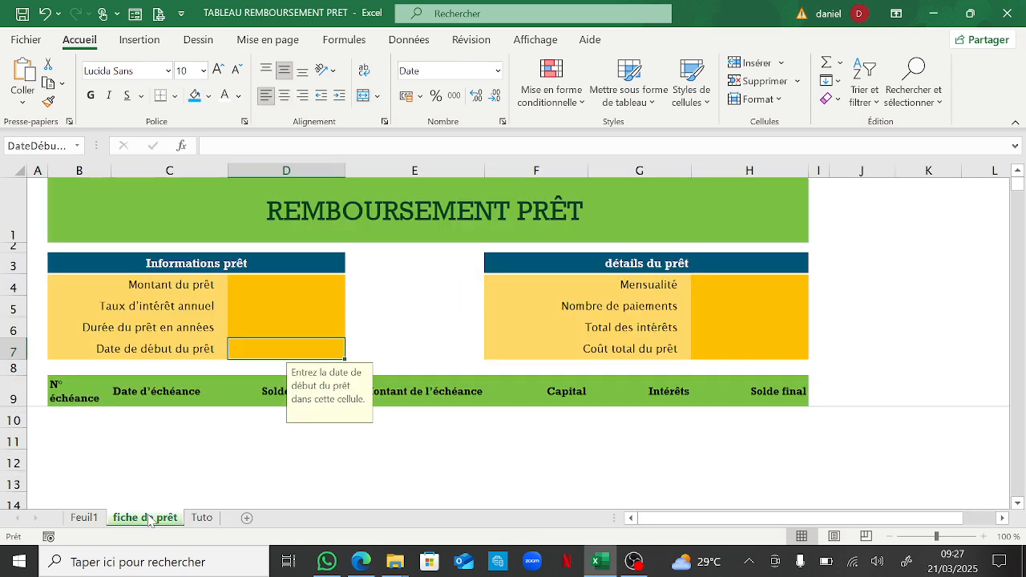
left_click(206, 518)
type("T")
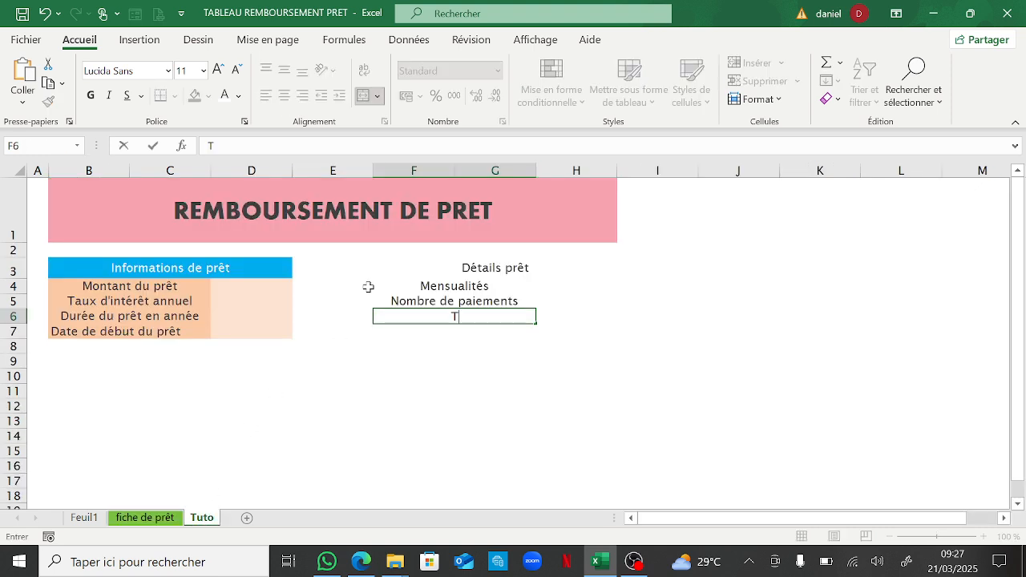
type("otal des int érp")
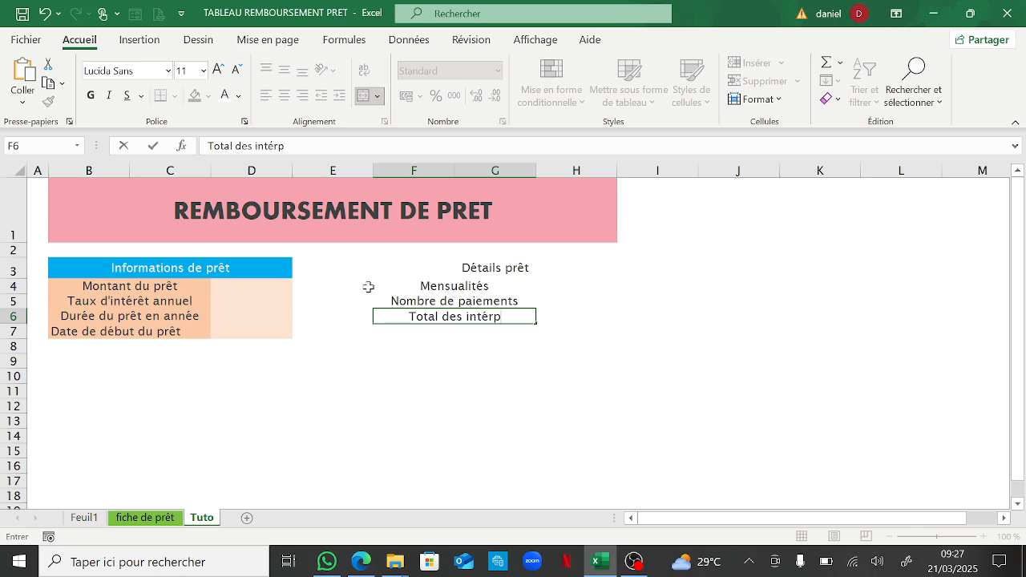
key("BackSpace")
type("êts")
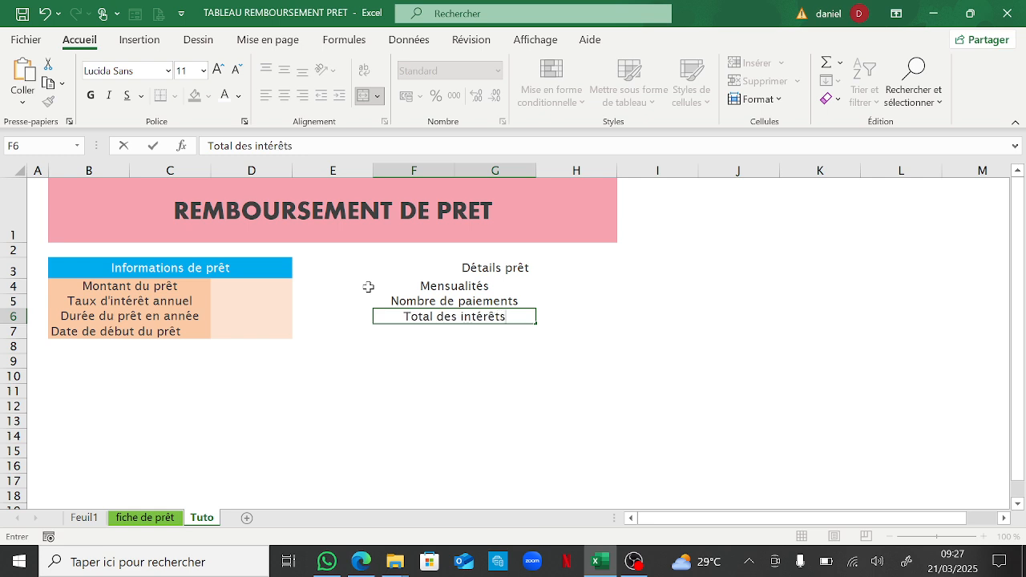
key("Return")
Step: Enter the label "cout total du prêt" in F7 of "Tuto", and merge and centre F7:G7
left_click(148, 517)
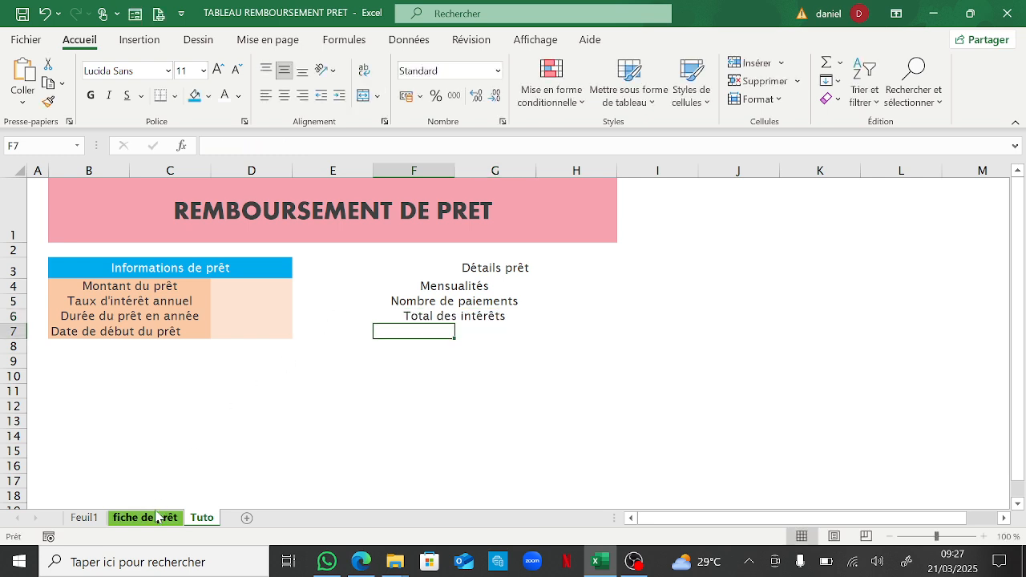
left_click(205, 518)
type("cout total du")
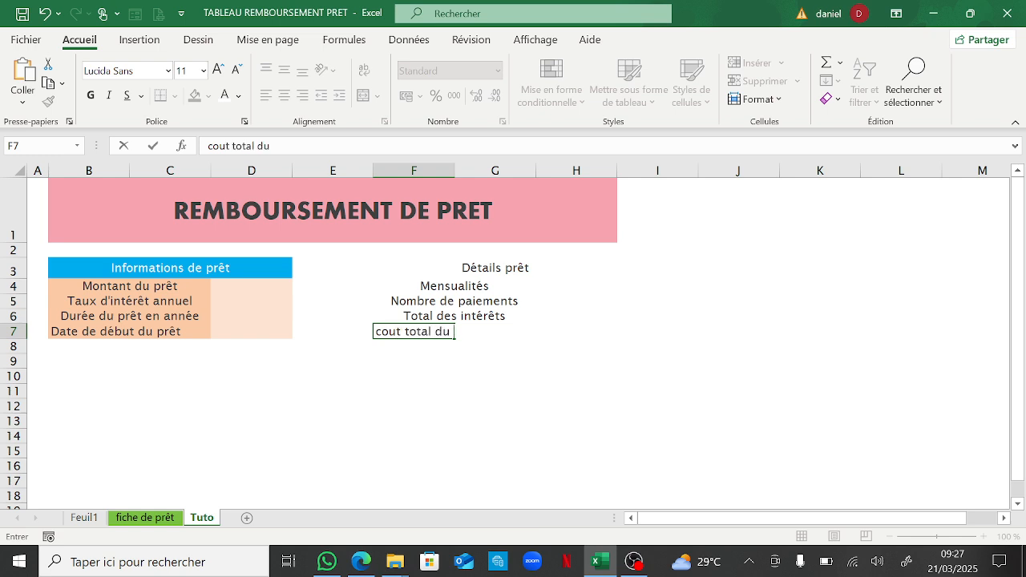
type(" prêt")
key("Return")
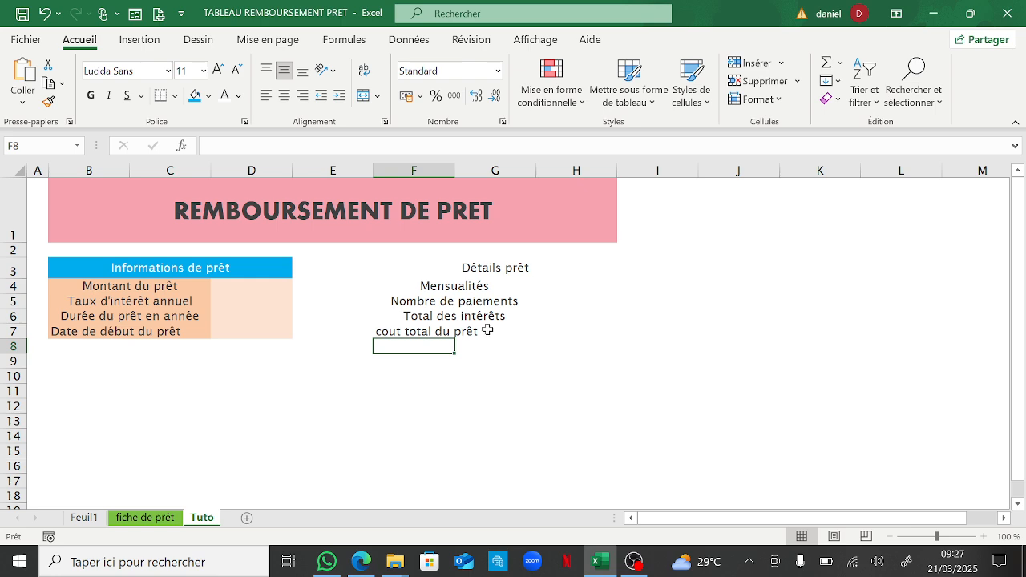
left_click_drag(442, 329, 486, 332)
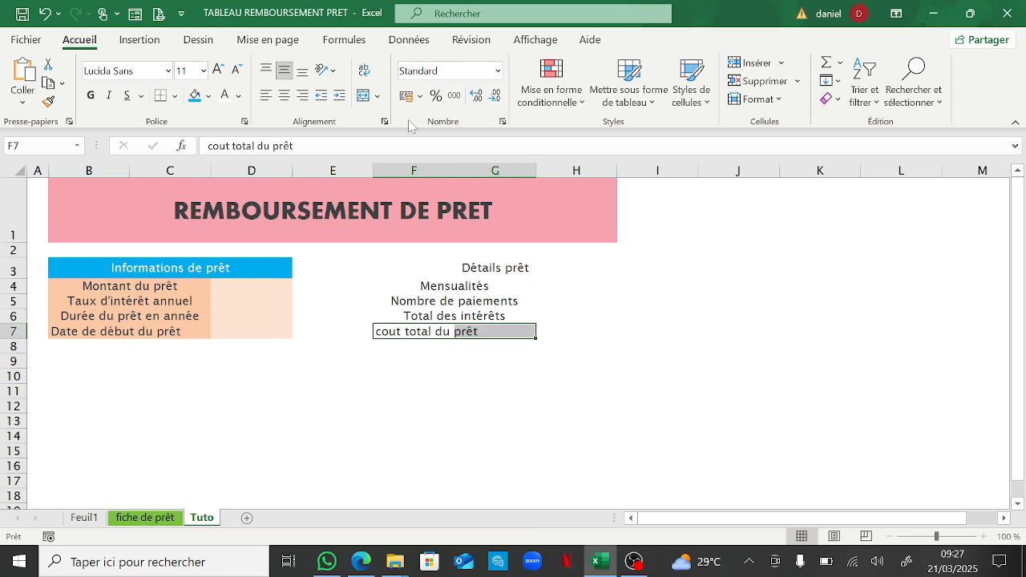
left_click(363, 97)
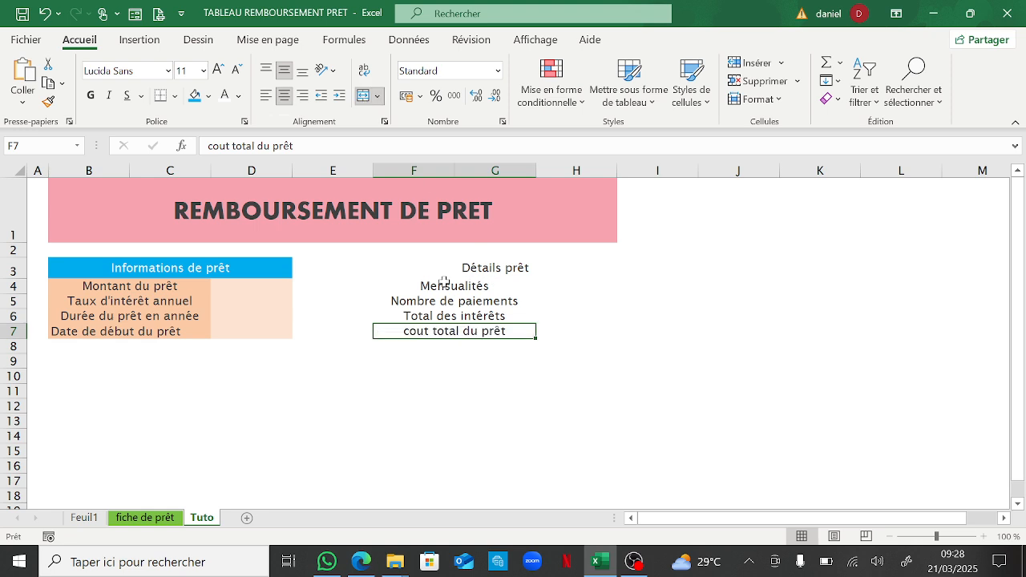
Step: Copy the formatting of the "Montant du prêt" cell onto the details labels in F4:G7 with the format painter
left_click_drag(436, 283, 491, 326)
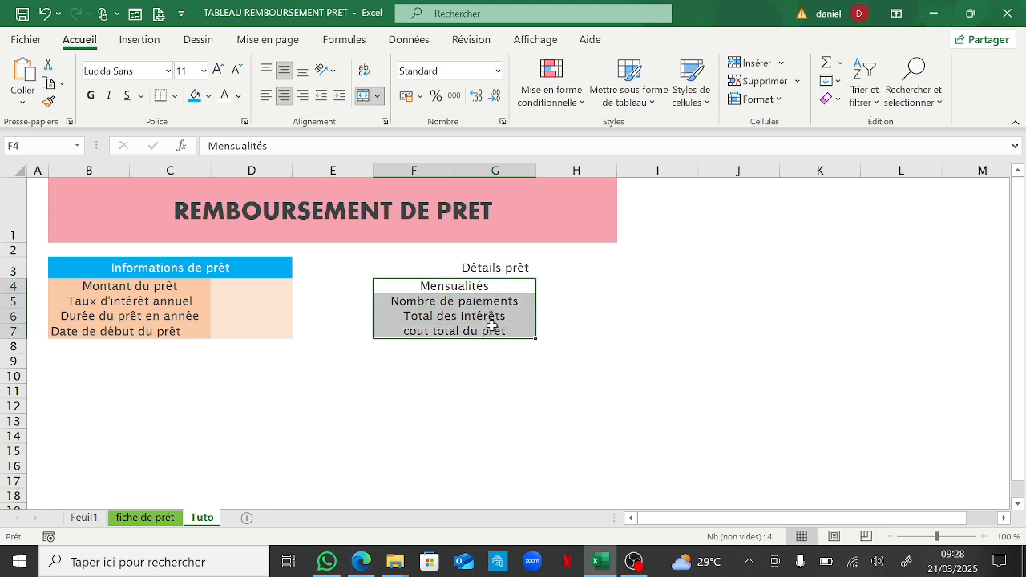
left_click(166, 288)
left_click(48, 101)
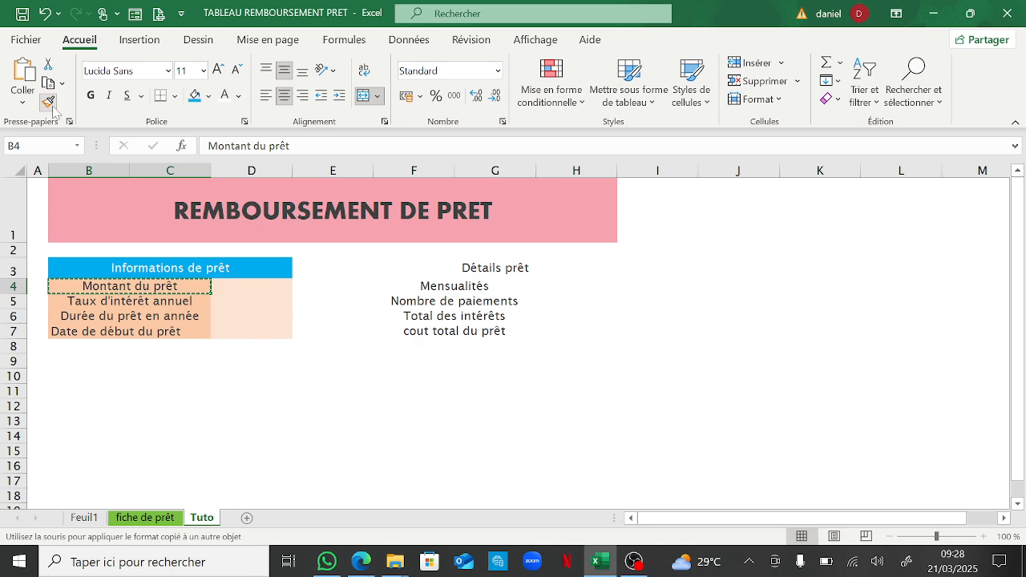
mouse_move(476, 286)
left_mouse_down()
mouse_move(479, 316)
mouse_move(498, 330)
left_mouse_up()
Step: Copy the formatting of the "Informations de prêt" header onto the "Détails prêt" header with the format painter
left_click(243, 269)
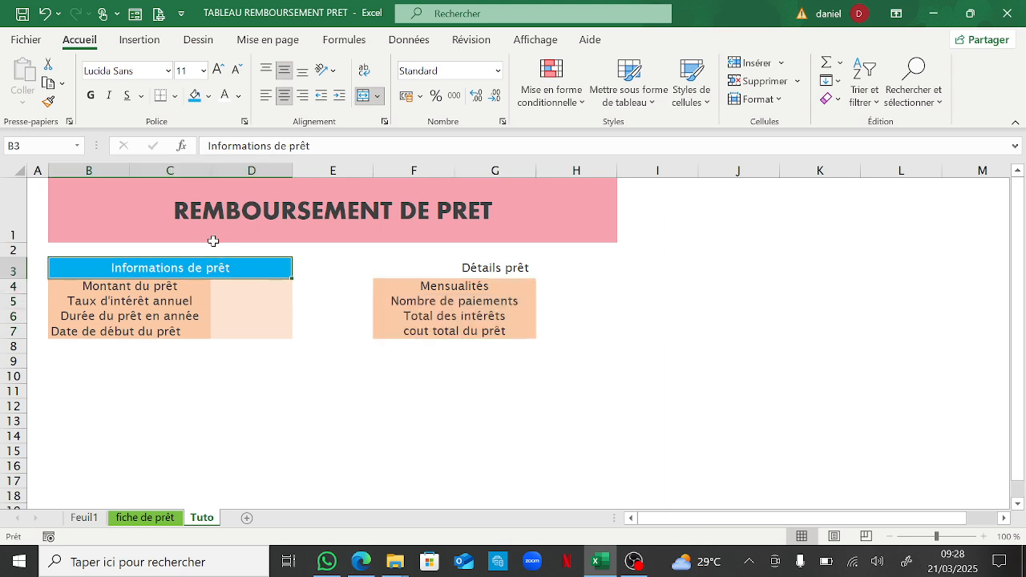
left_click(48, 101)
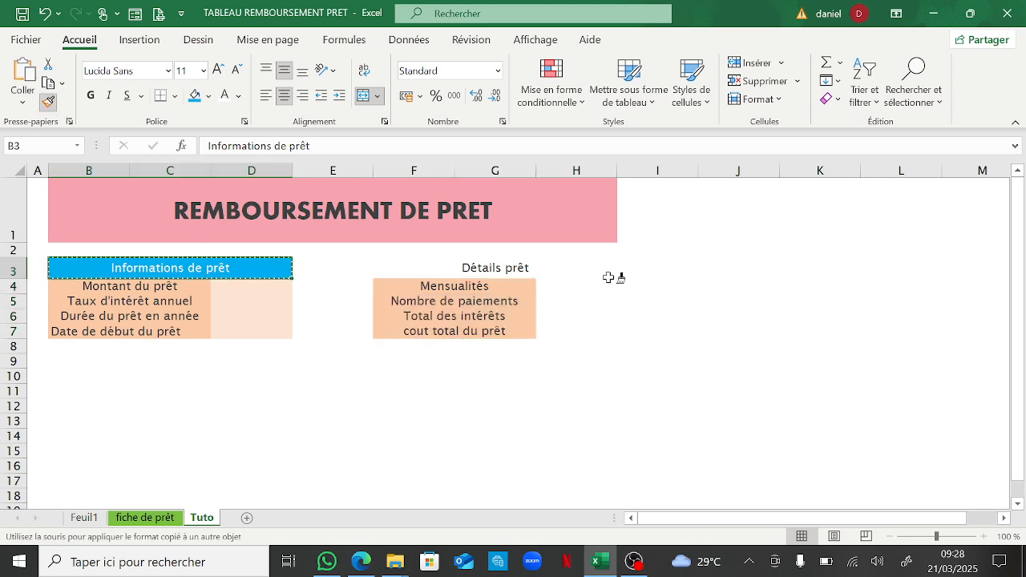
left_click(486, 267)
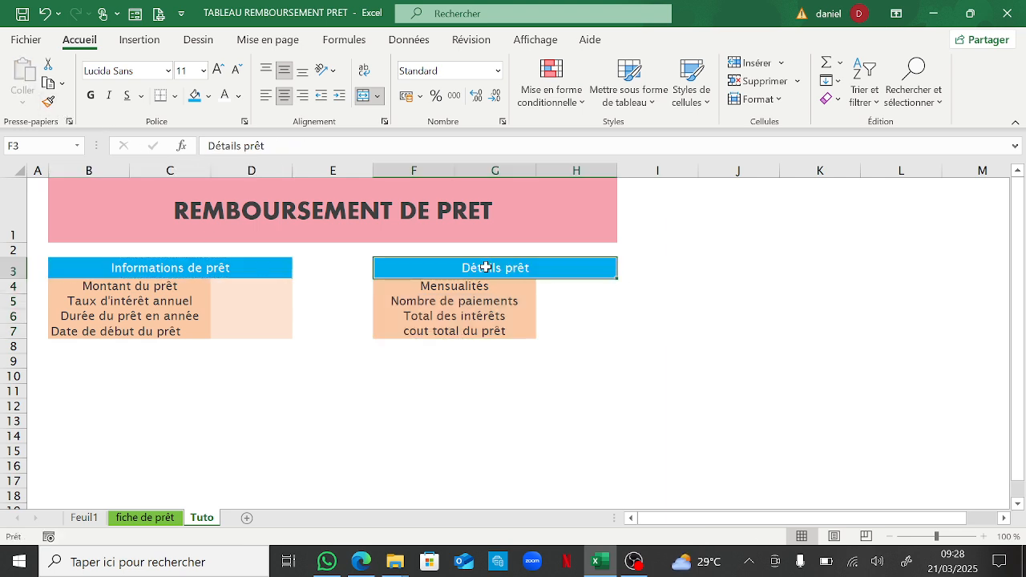
Step: Copy the formatting of cell D4 onto the details value cells H4:H7 with the format painter
left_click(270, 286)
left_click(50, 102)
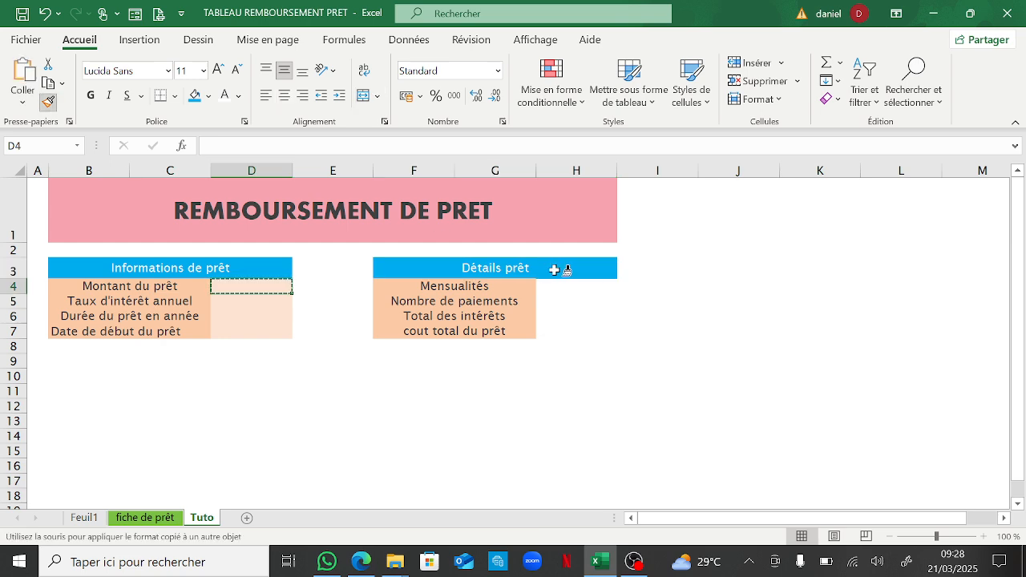
left_click_drag(564, 285, 575, 327)
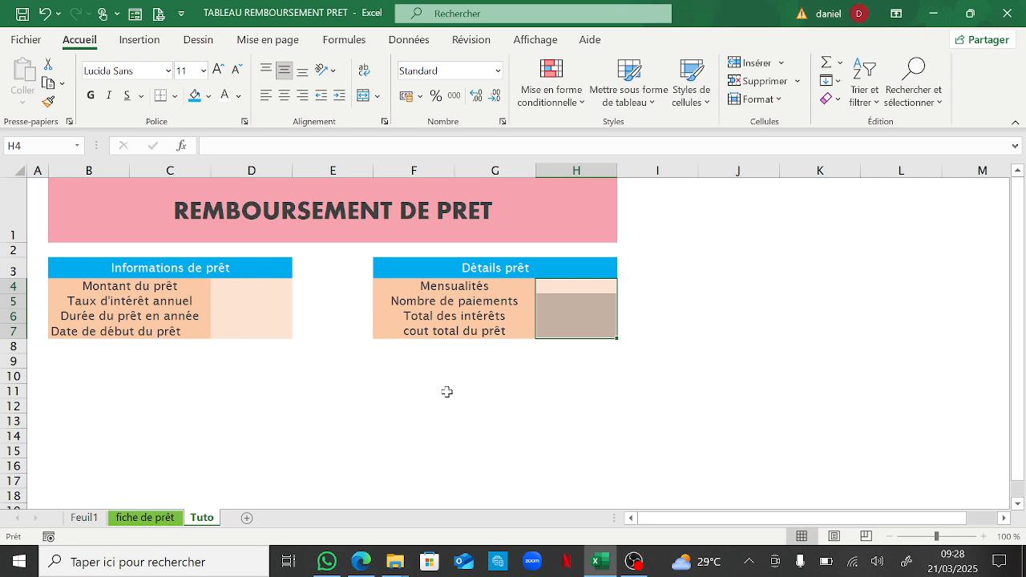
Step: Copy the schedule headings B9:H9, from "N° échéance" to "Solde final", on "fiche de prêt" and paste them as values at B10 of "Tuto"
left_click(144, 517)
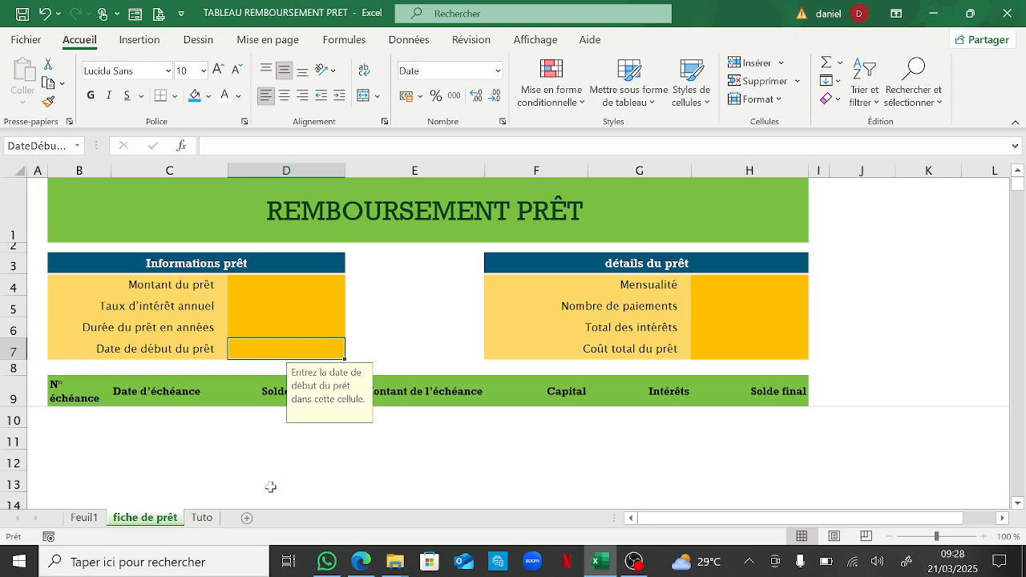
left_click(906, 305)
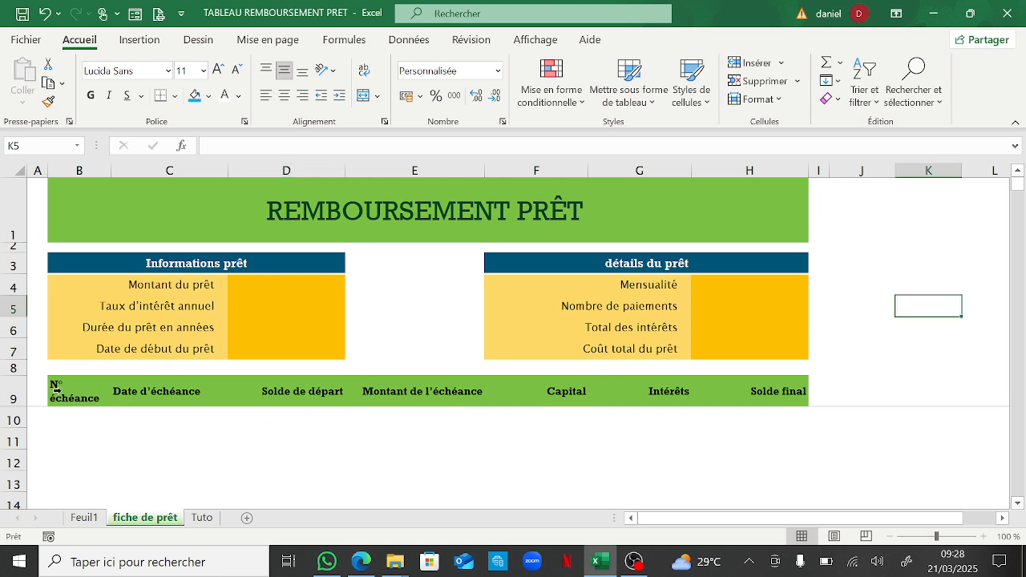
left_click(201, 517)
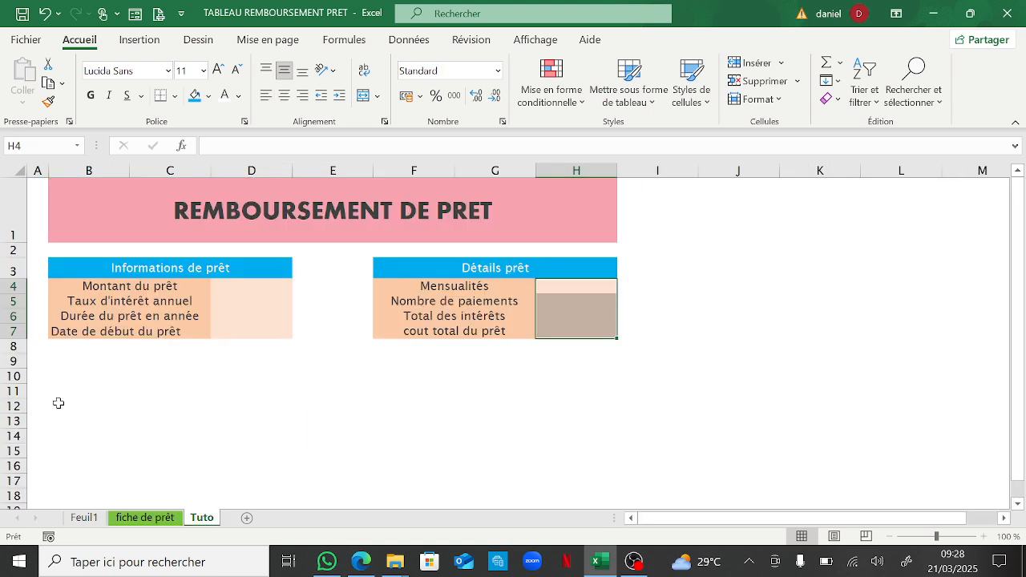
left_click(72, 379)
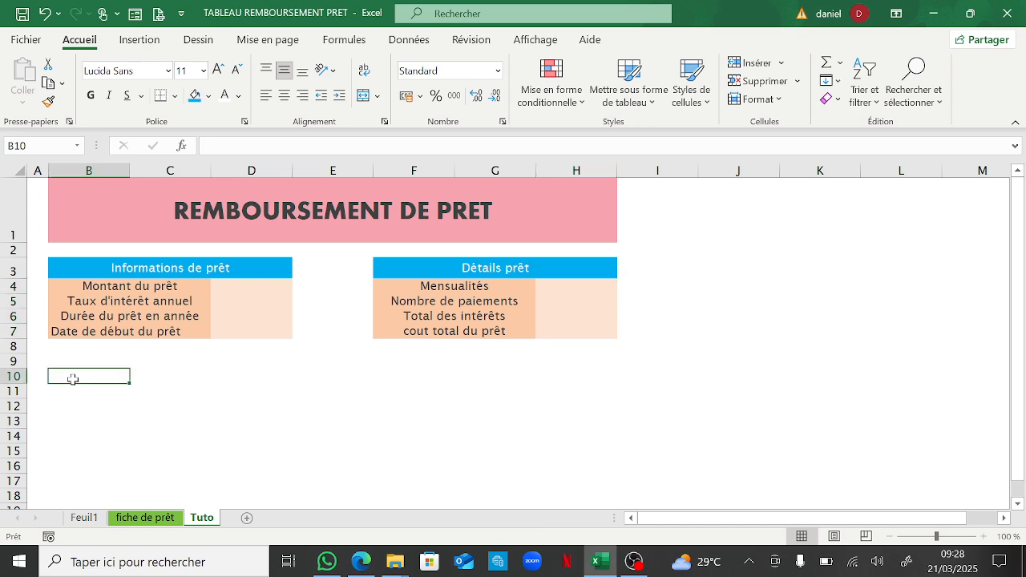
left_click(149, 518)
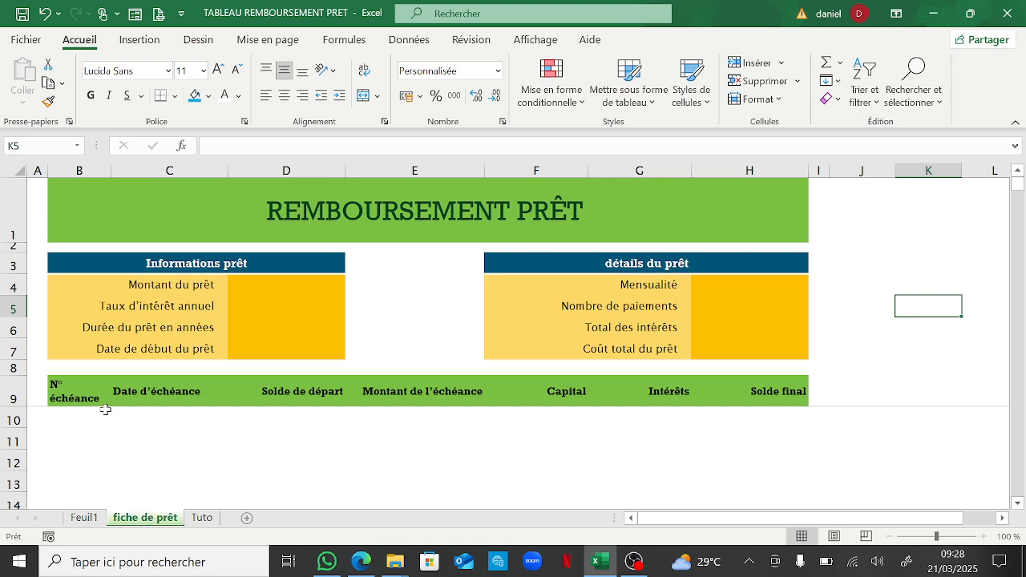
left_click_drag(80, 390, 716, 384)
key("ctrl+c")
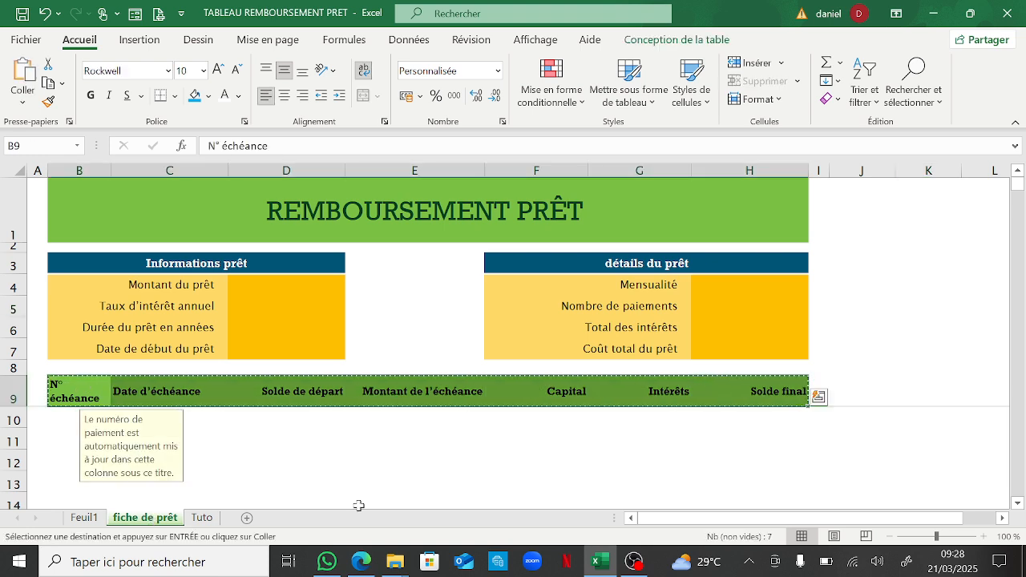
left_click(202, 517)
right_click(85, 375)
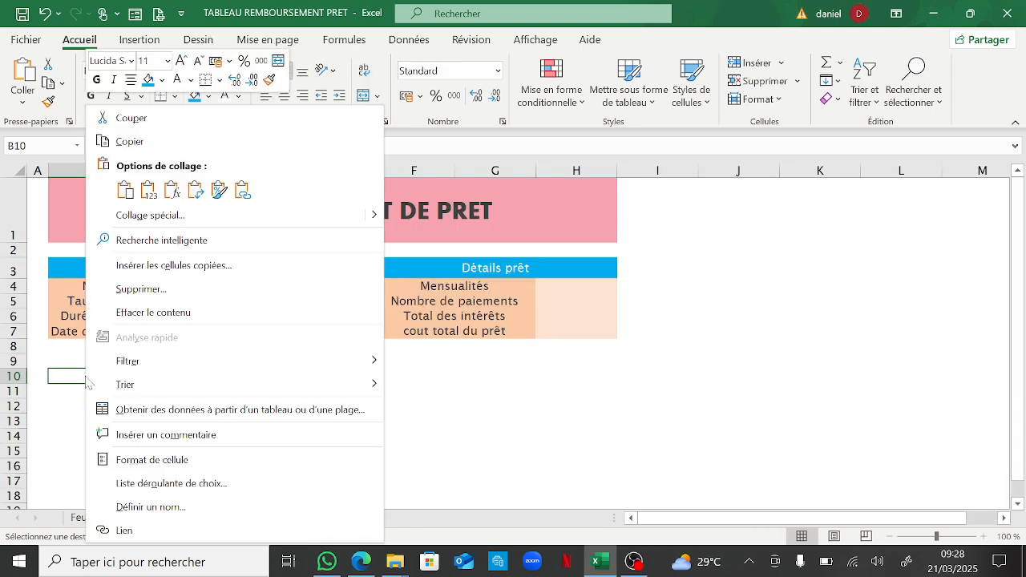
left_click(149, 192)
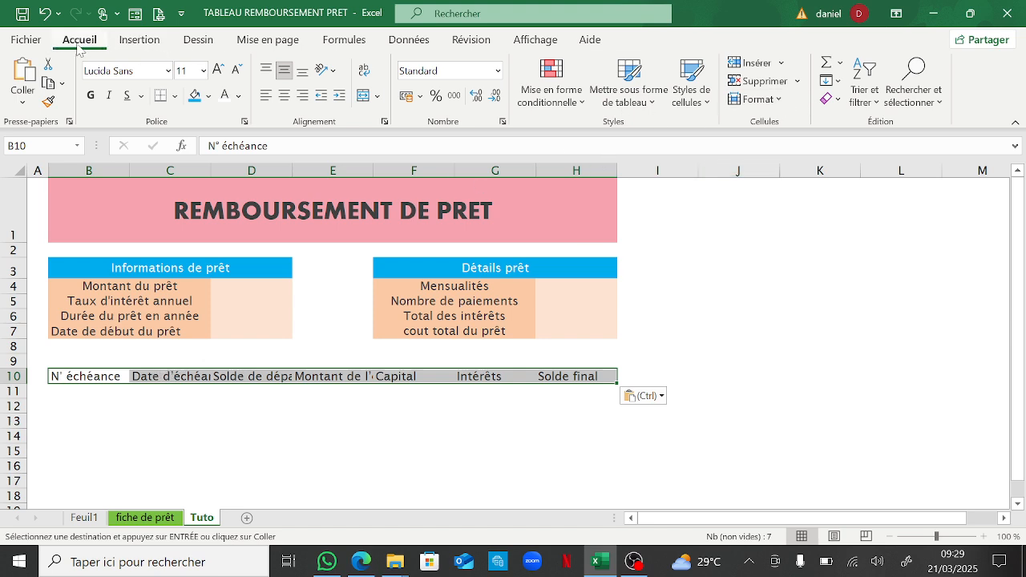
Step: Autofit the widths of columns B to H to the headings in row 10, and make row 10 taller
left_click(781, 107)
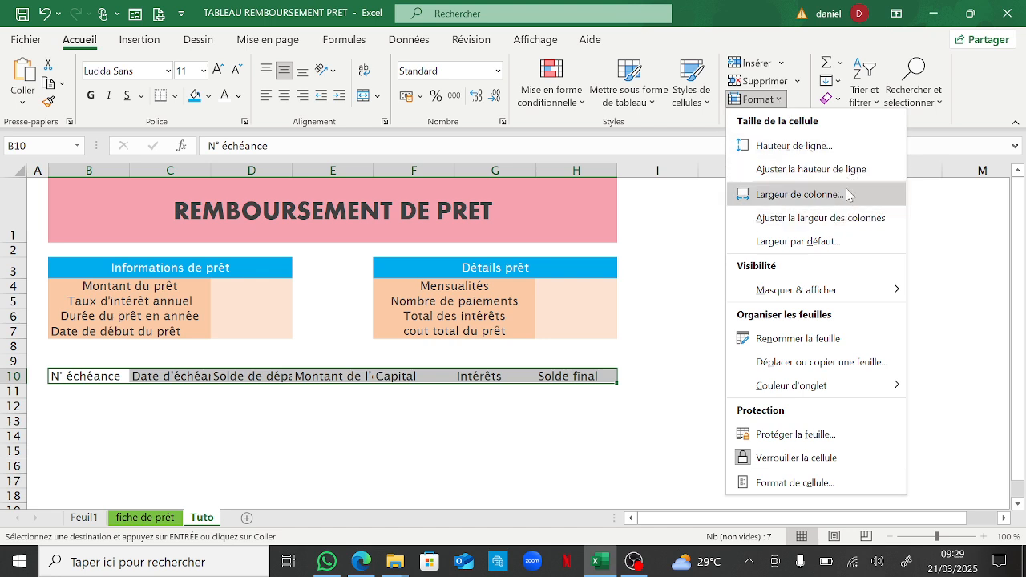
left_click(859, 216)
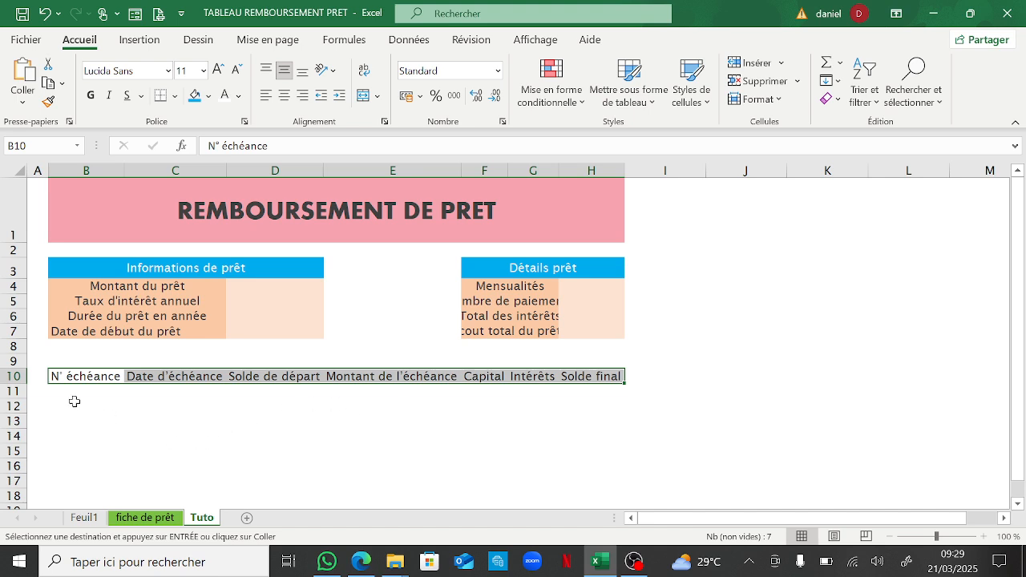
left_click_drag(17, 383, 16, 392)
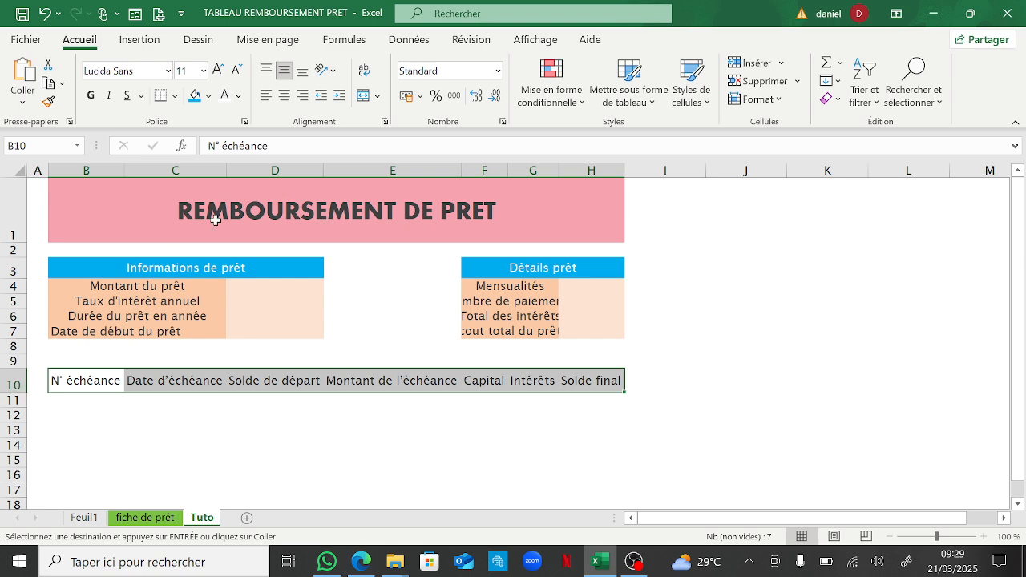
Step: Fill the schedule heading cells B10:H10 on "Tuto" with the lightest gold theme colour
left_click(208, 95)
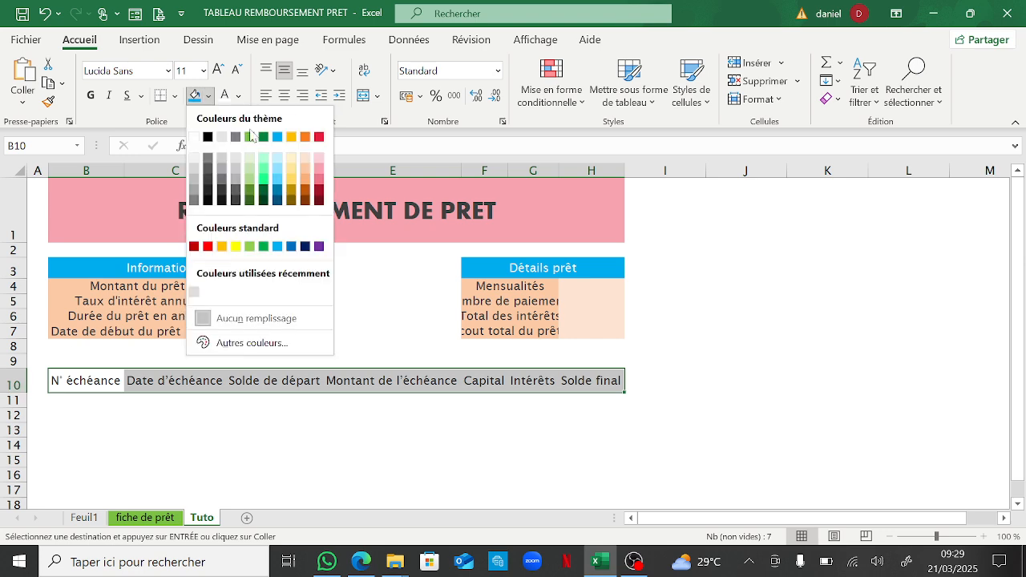
left_click(292, 162)
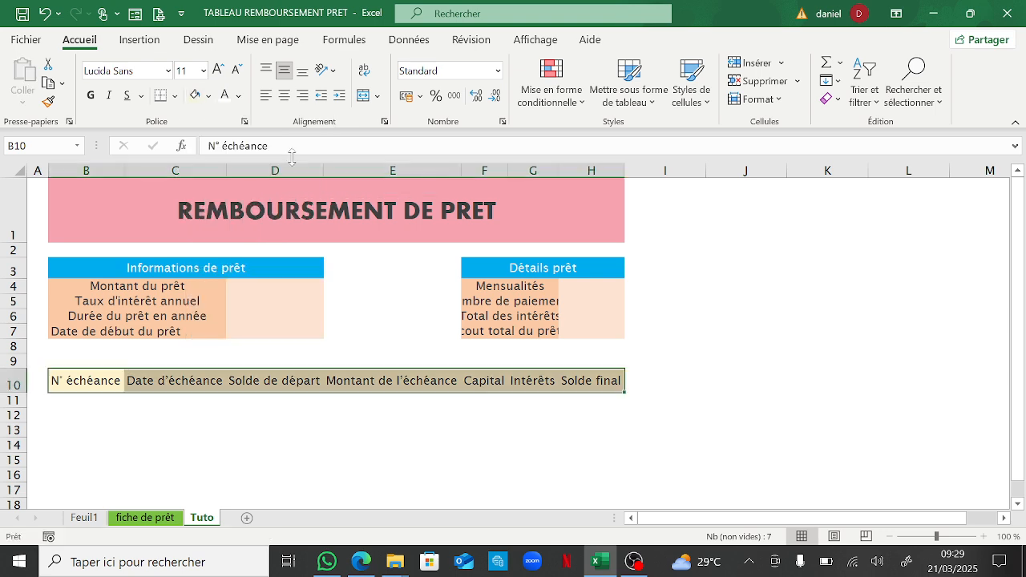
Step: Compare the schedule headings with "fiche de prêt" and slightly widen columns C and D on "Tuto"
left_click(146, 518)
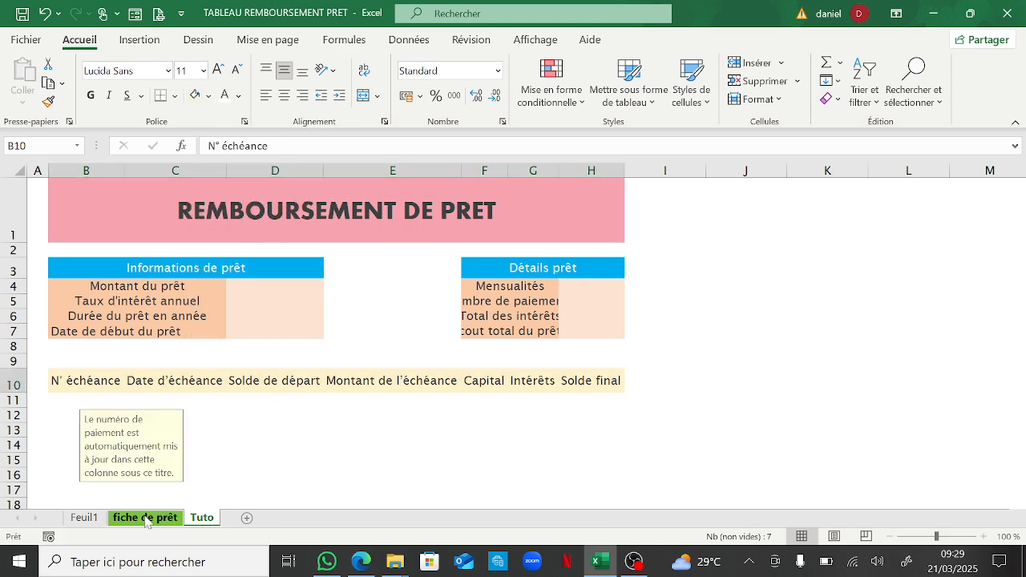
left_click(202, 518)
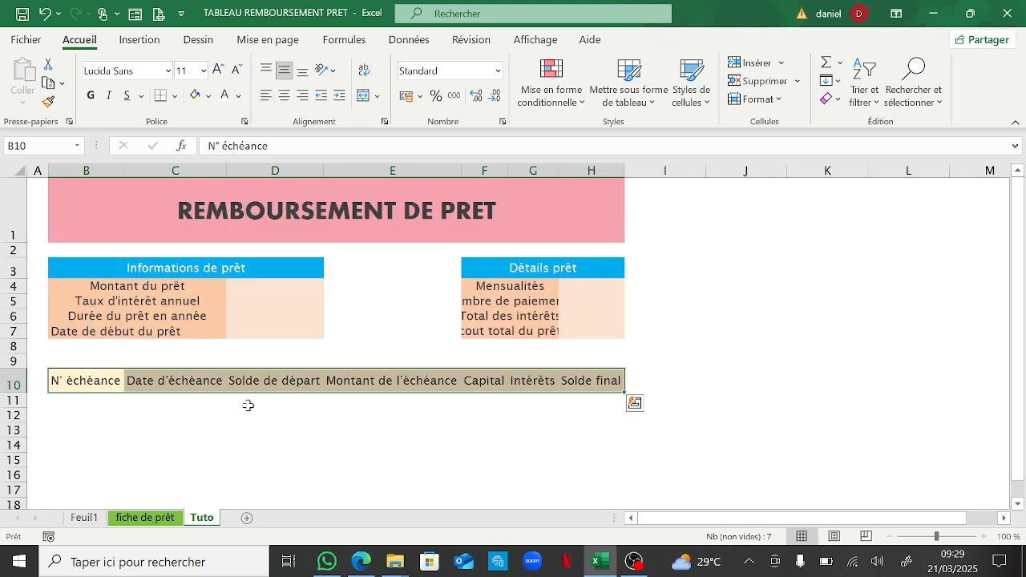
left_click_drag(229, 172, 240, 170)
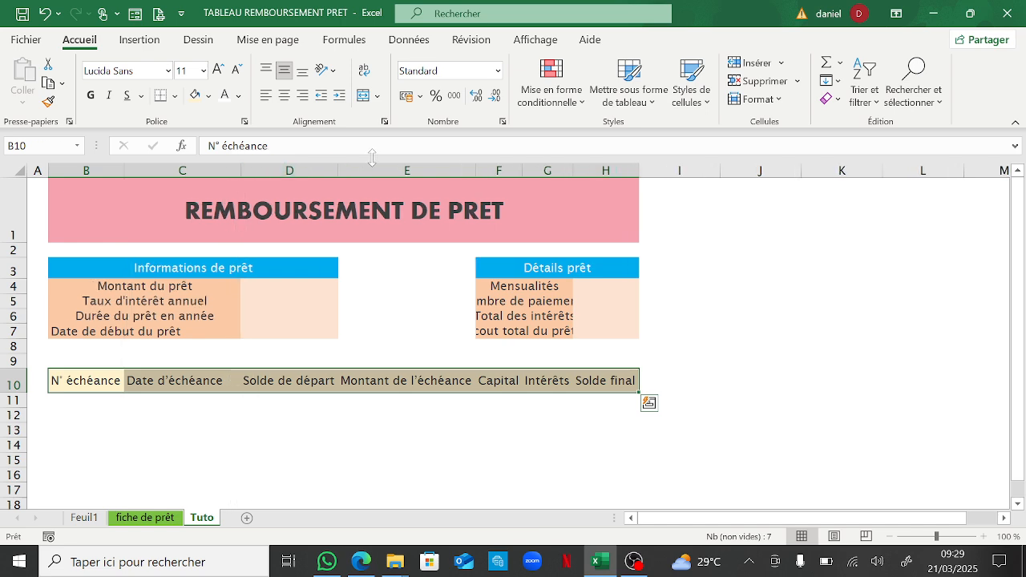
left_click_drag(338, 170, 346, 170)
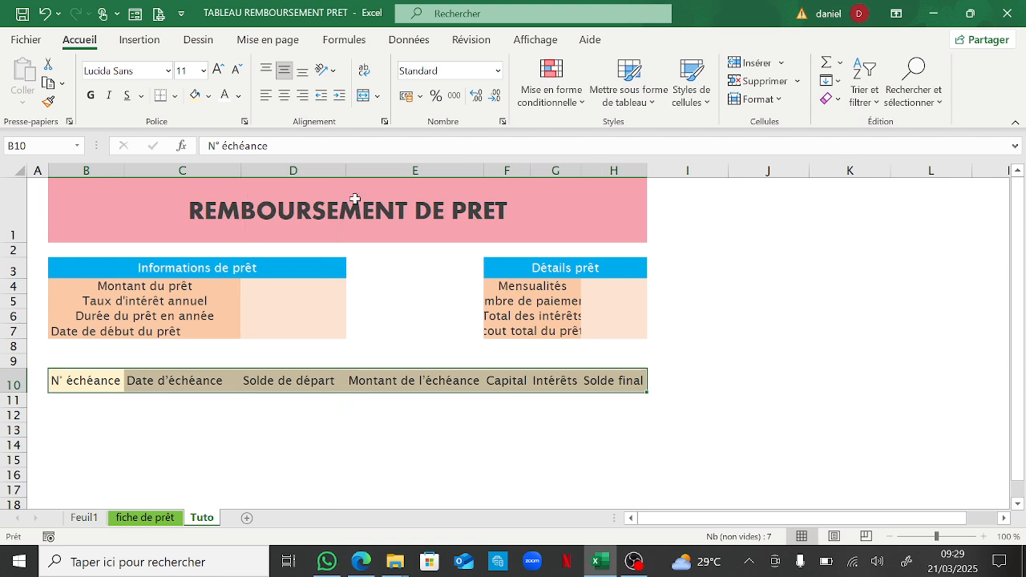